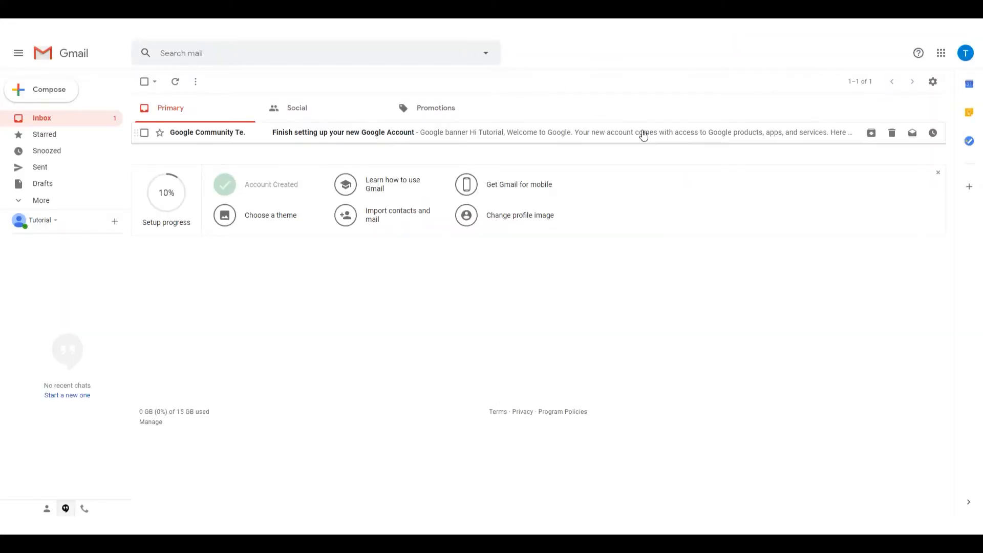
# Switch from Gmail to Google Drive and dismiss the welcome introduction
pyautogui.click(941, 53)
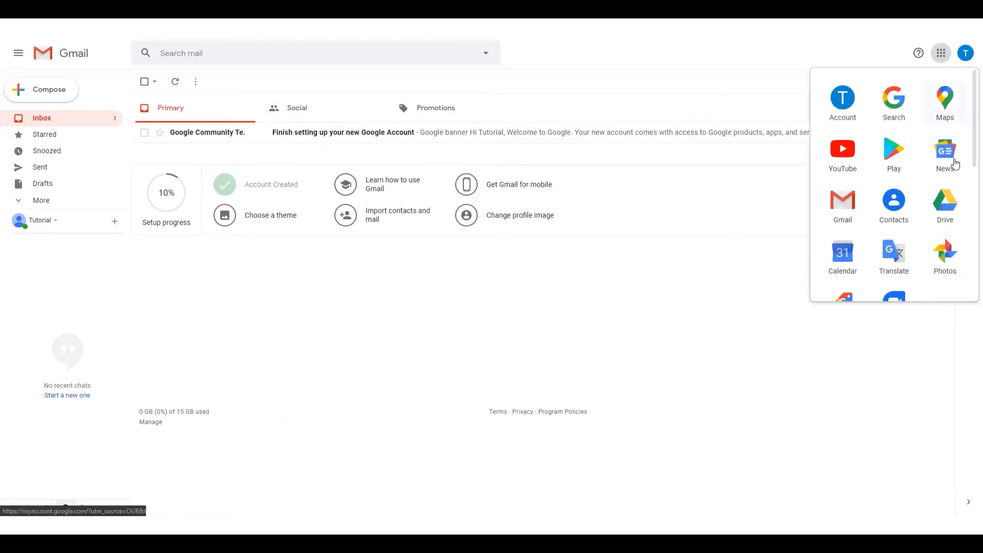
pyautogui.click(945, 204)
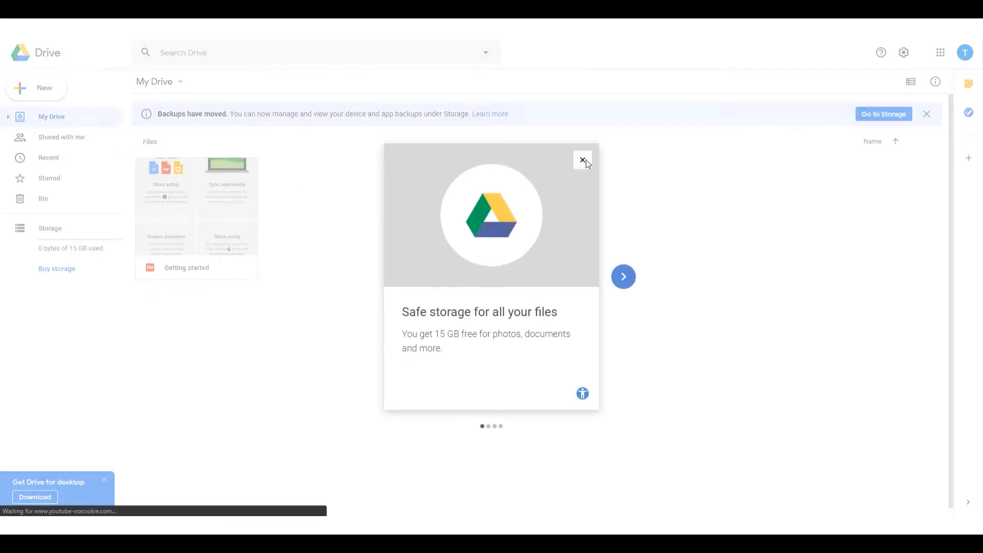
pyautogui.click(583, 160)
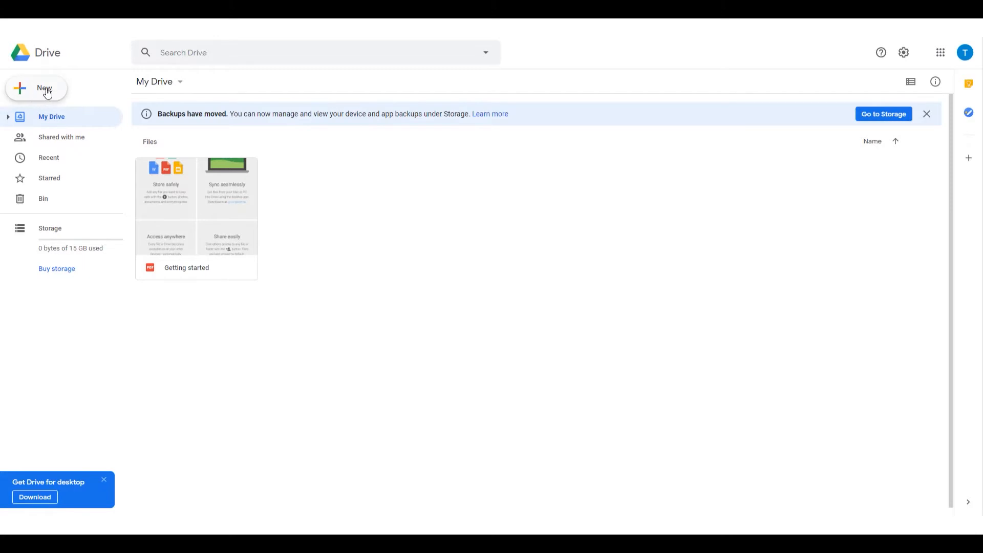
pyautogui.hotkey('shift', 'f')
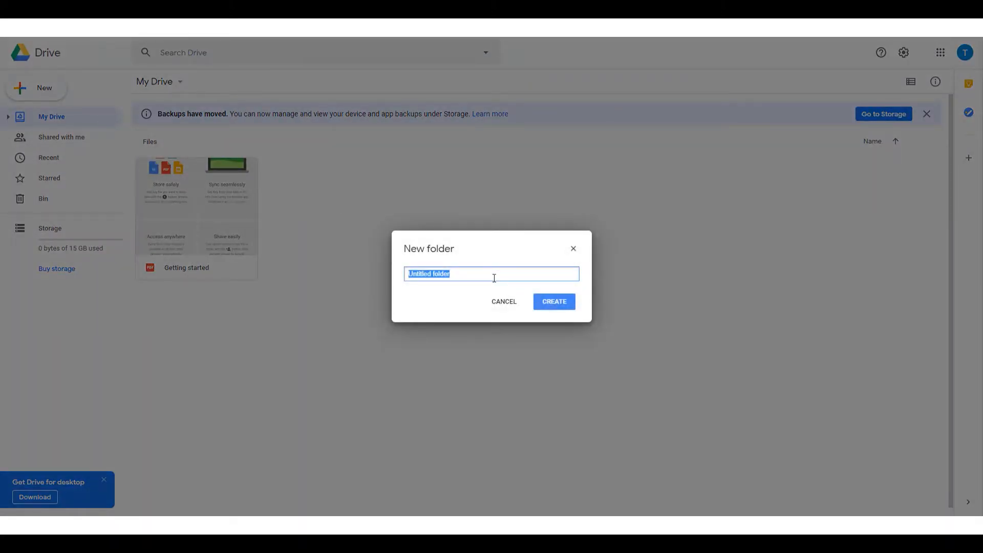
pyautogui.write('Lead Information')
pyautogui.click(490, 302)
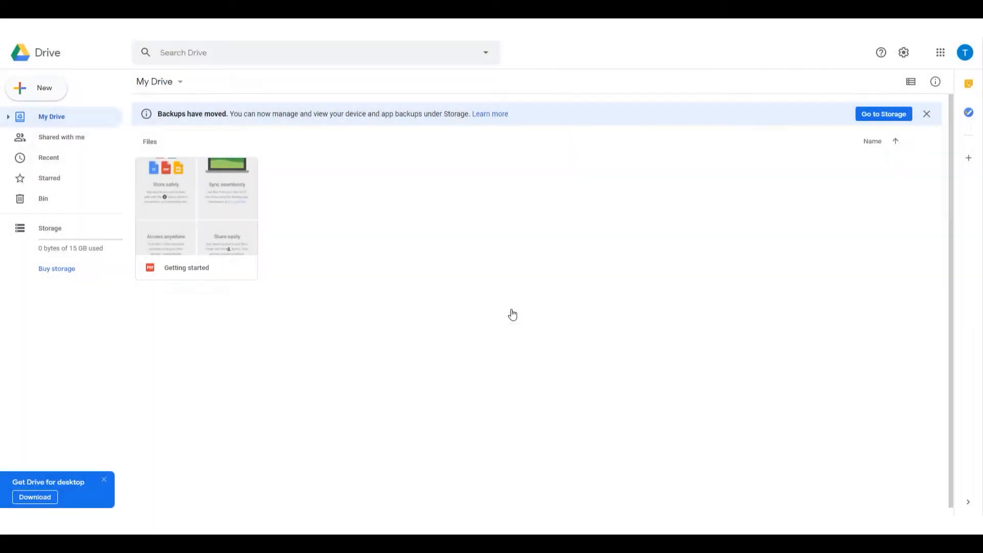
# Create a blank Google Sheets spreadsheet and title it Lead Information Tracking Sheet
pyautogui.click(39, 91)
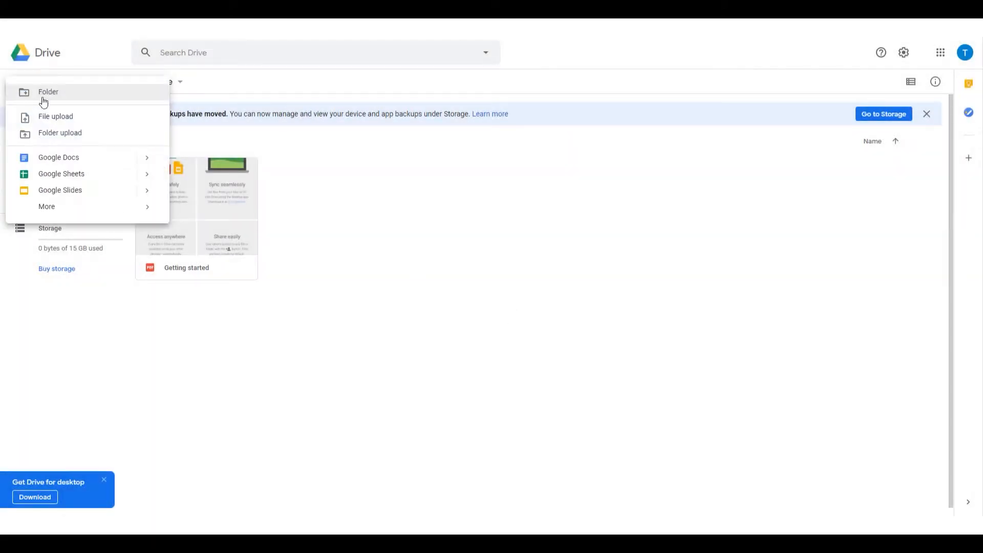
pyautogui.click(63, 179)
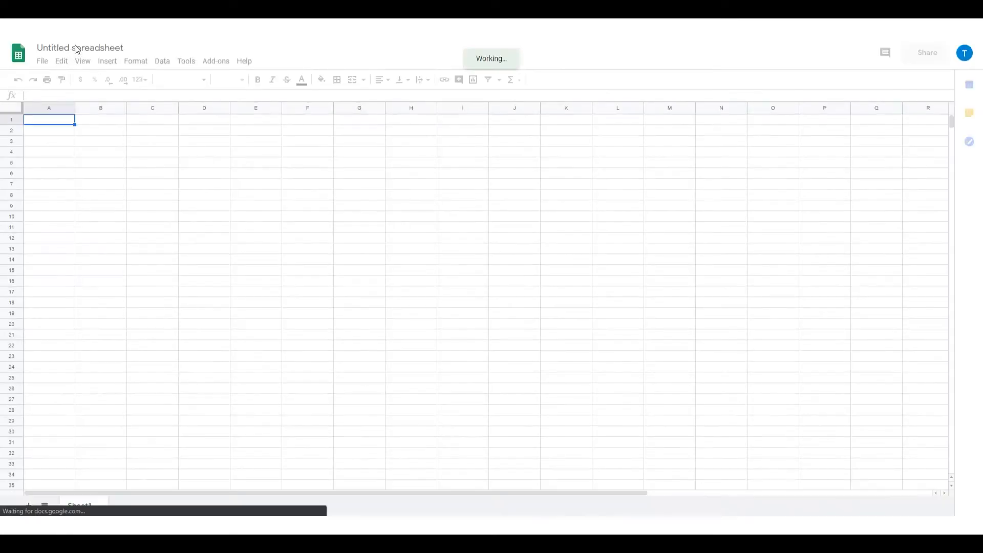
pyautogui.click(76, 49)
pyautogui.write('Lead ')
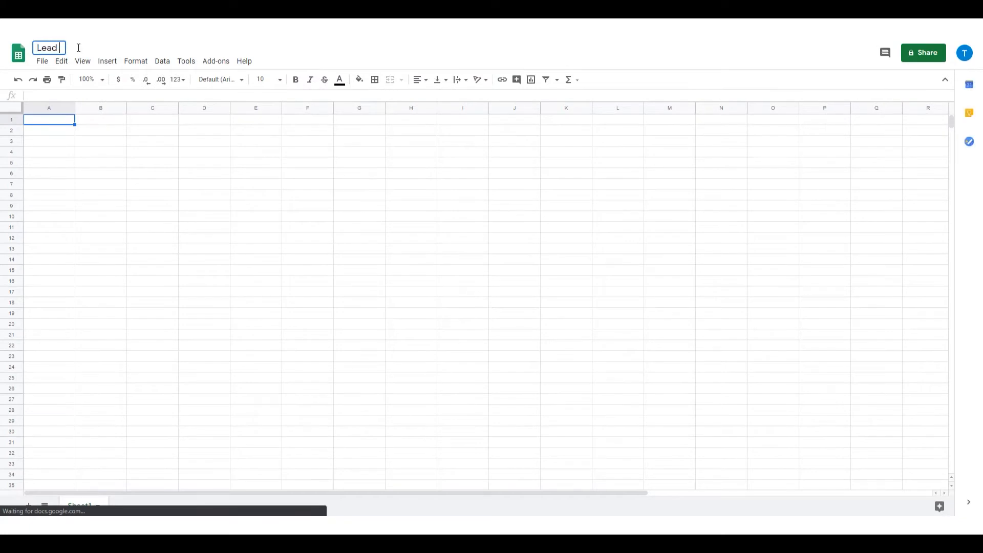
pyautogui.write('Information ')
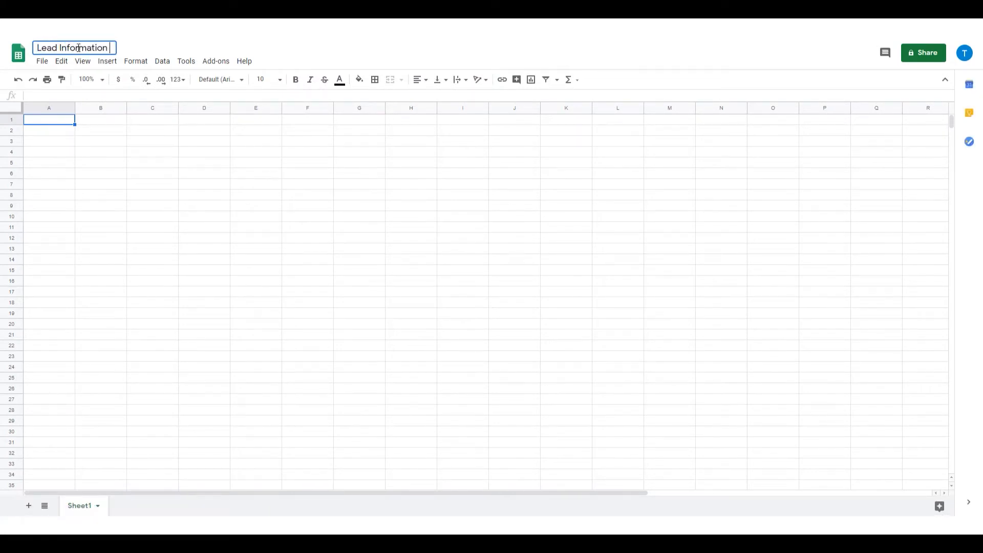
pyautogui.write('Tracking Shet')
pyautogui.press('BackSpace')
pyautogui.press('BackSpace')
pyautogui.press('BackSpace')
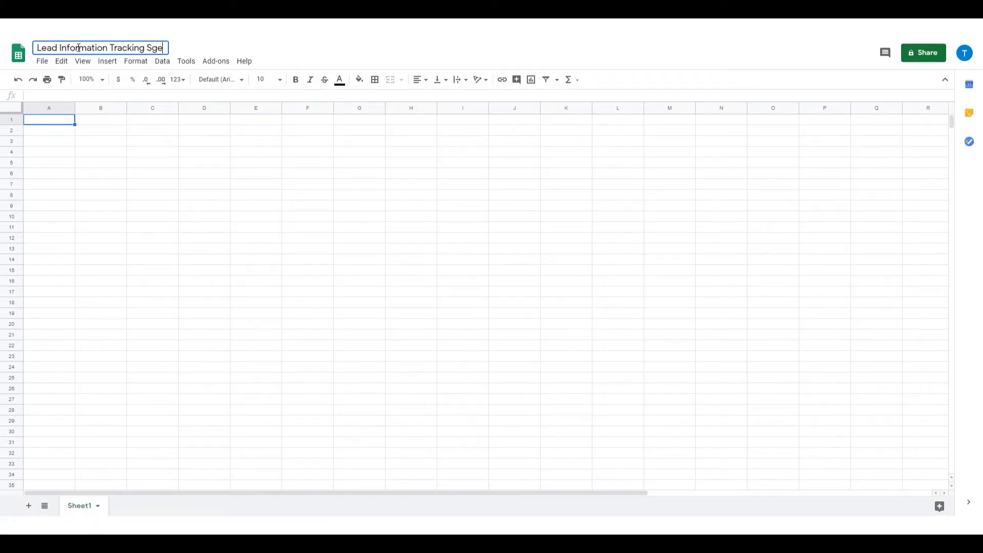
pyautogui.write('heet')
pyautogui.press('Return')
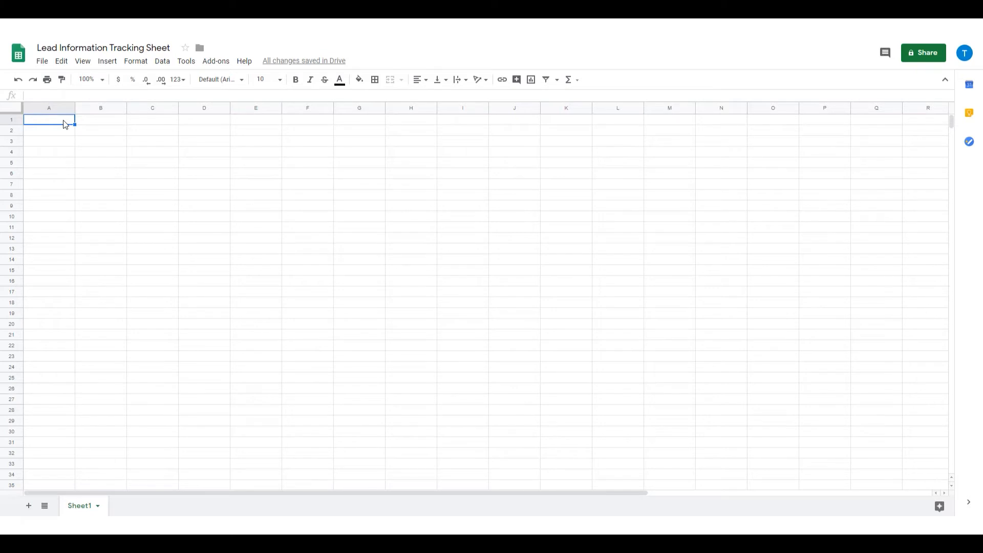
# Enter the column headers First Name, Last Name, Email and Phone Number in cells A1 to D1
pyautogui.write('Firts st Name')
pyautogui.press('Tab')
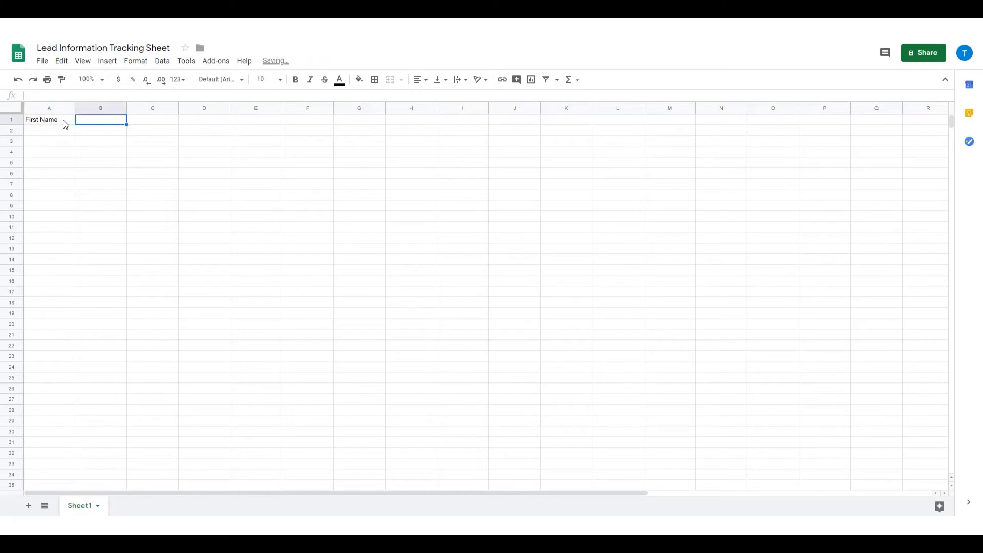
pyautogui.write('Last Name')
pyautogui.press('Tab')
pyautogui.write('Email')
pyautogui.press('Tab')
pyautogui.write('Phone ')
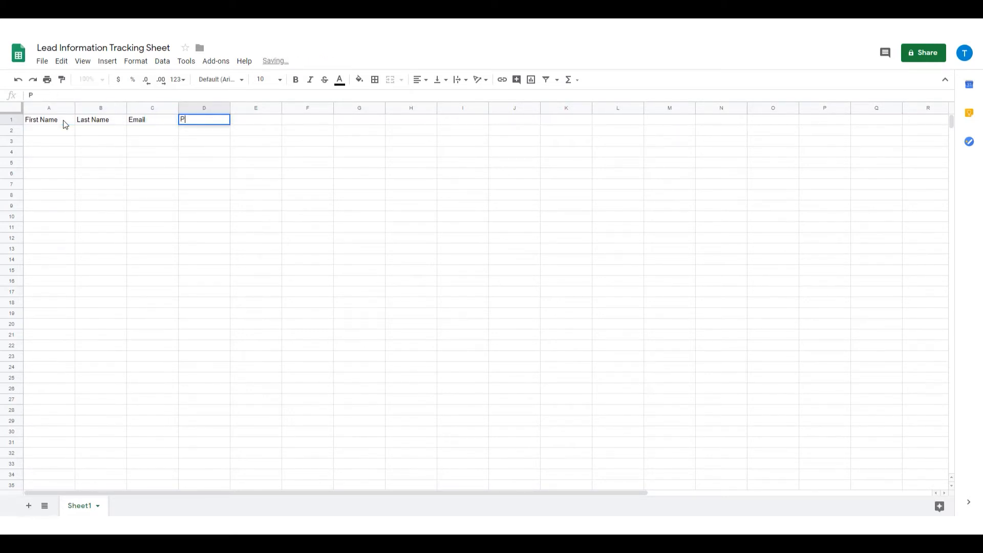
pyautogui.write('Number')
pyautogui.press('Return')
pyautogui.press('Up')
pyautogui.press('Tab')
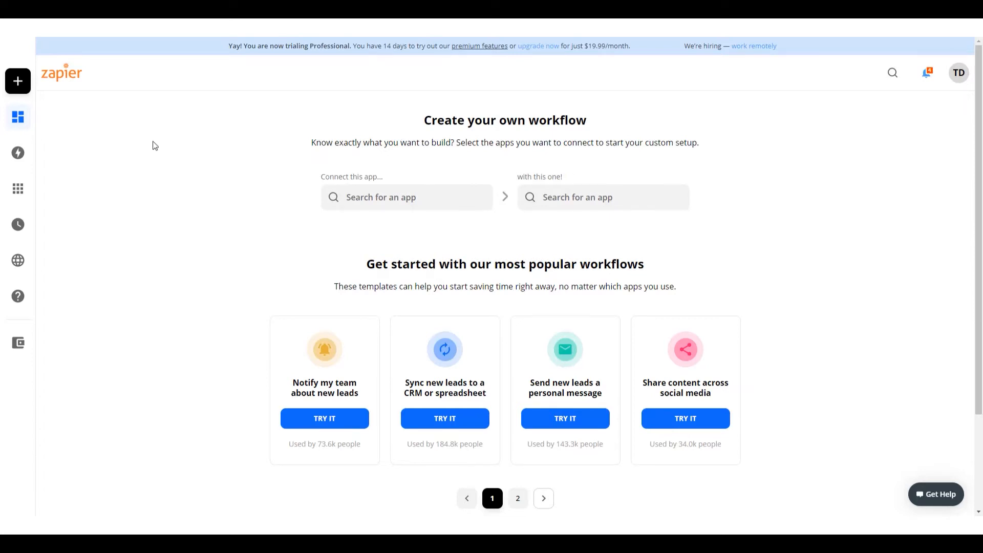
# Switch to Zapier and make a new zap with Webhooks by Zapier as its trigger app
pyautogui.moveTo(9, 76)
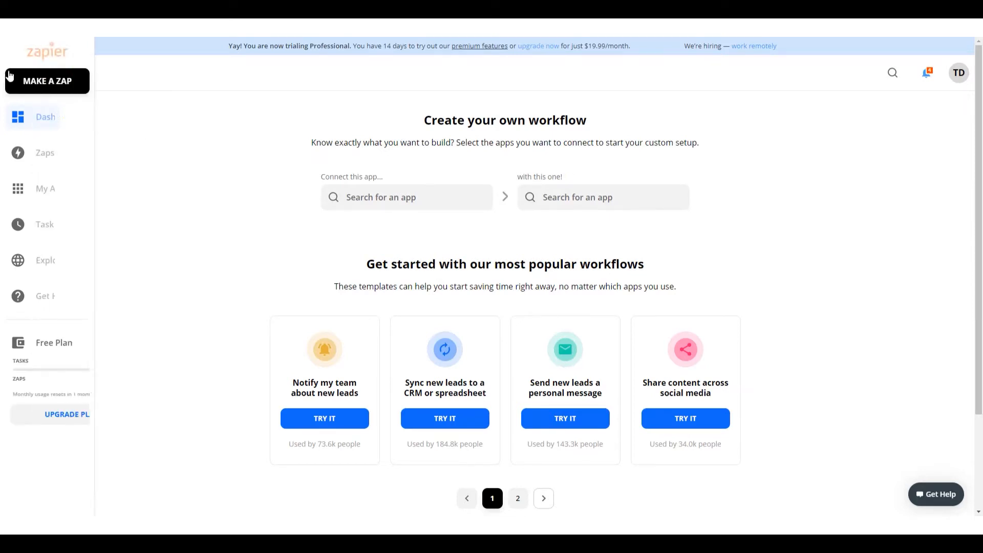
pyautogui.click(78, 83)
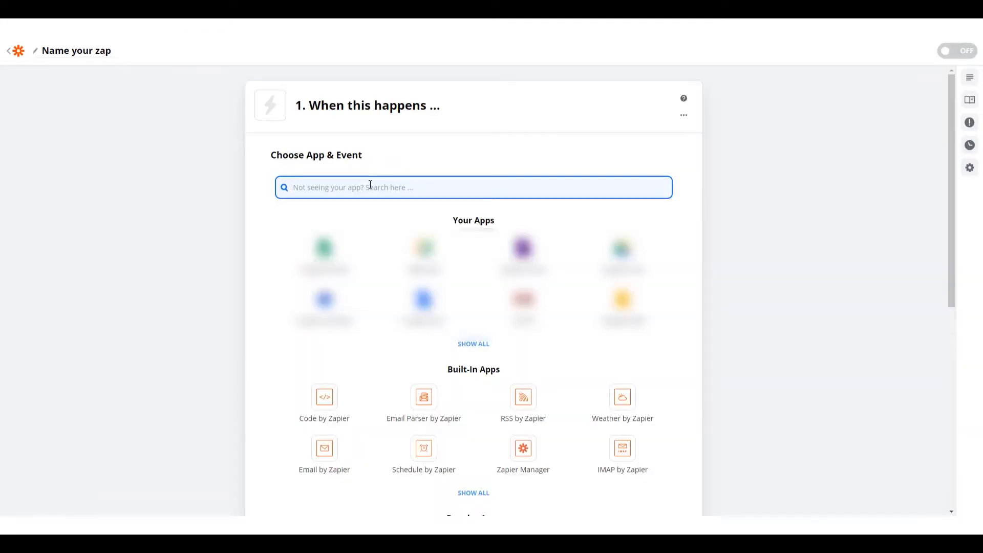
pyautogui.write('webhook')
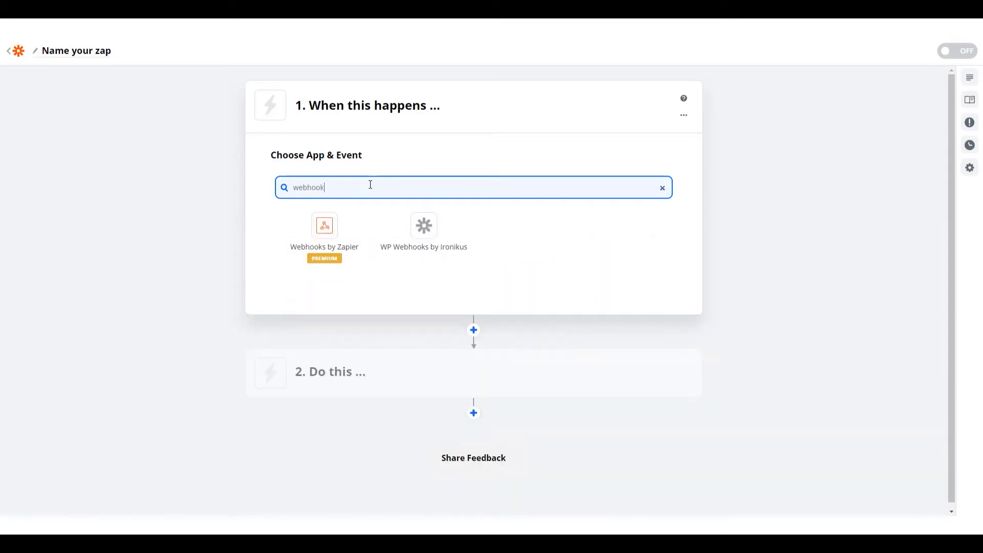
pyautogui.click(326, 229)
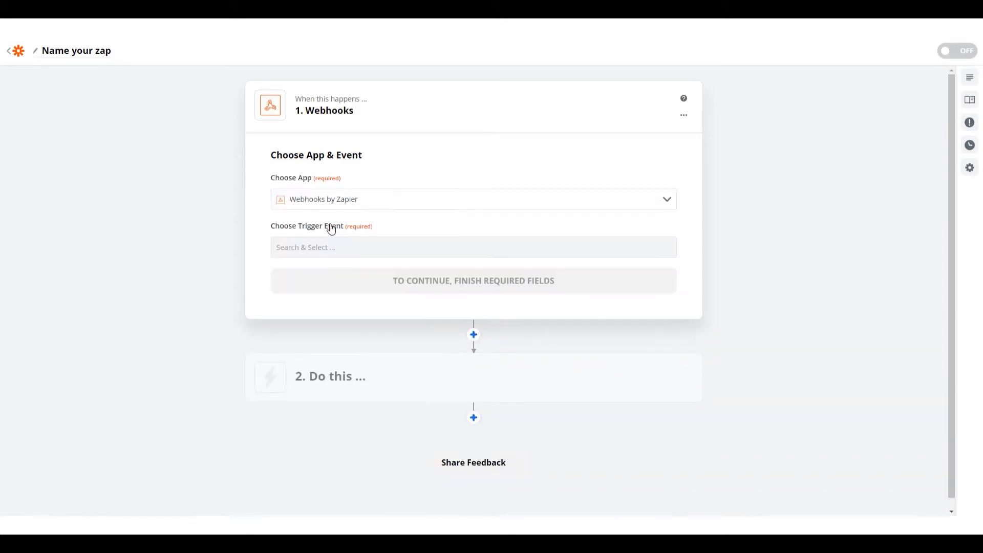
# Set the zap's trigger event to Catch Hook and copy the custom webhook URL
pyautogui.click(369, 246)
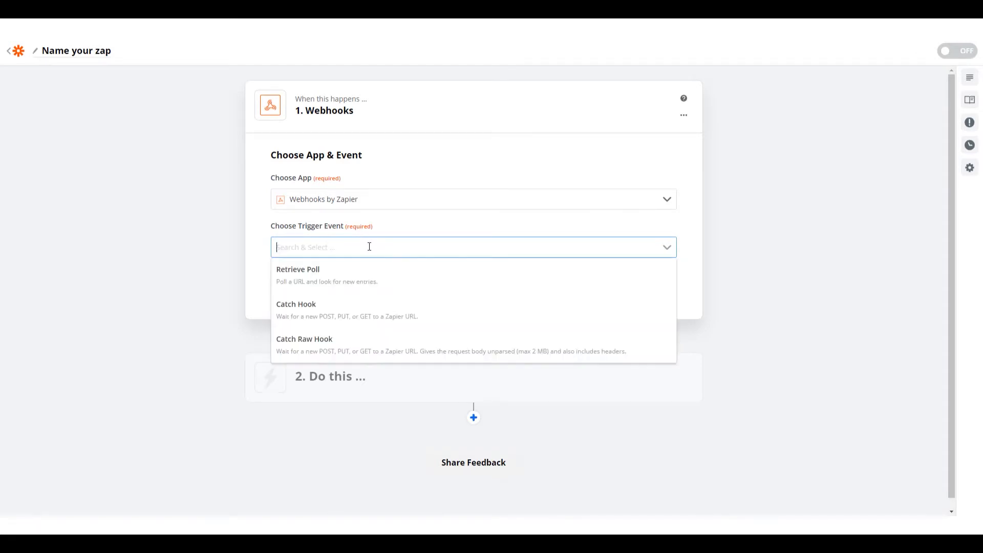
pyautogui.click(366, 315)
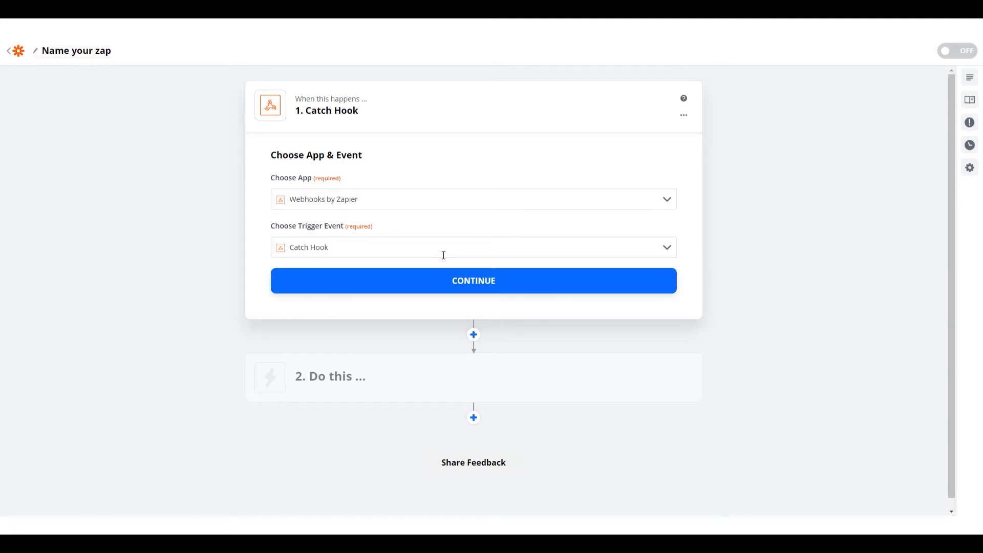
pyautogui.click(465, 286)
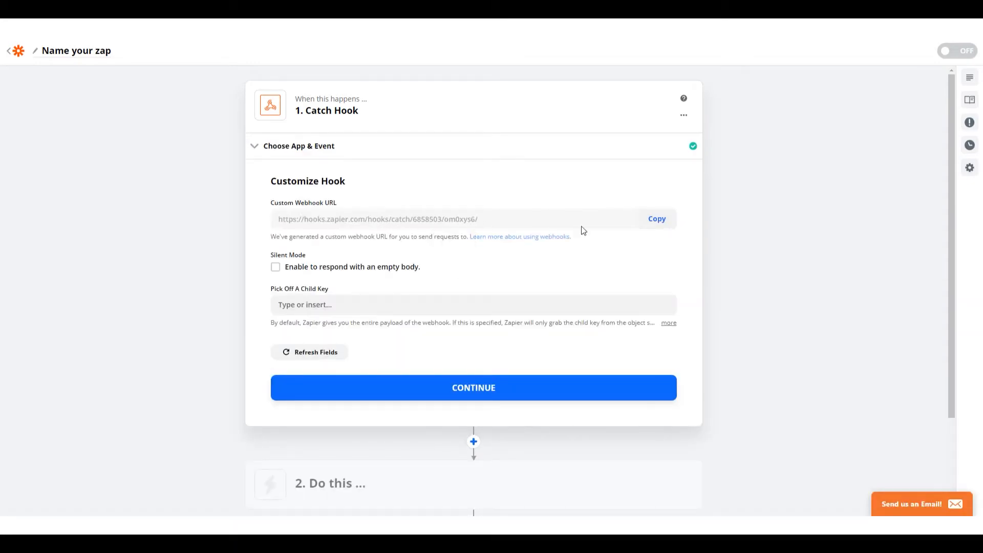
pyautogui.click(657, 221)
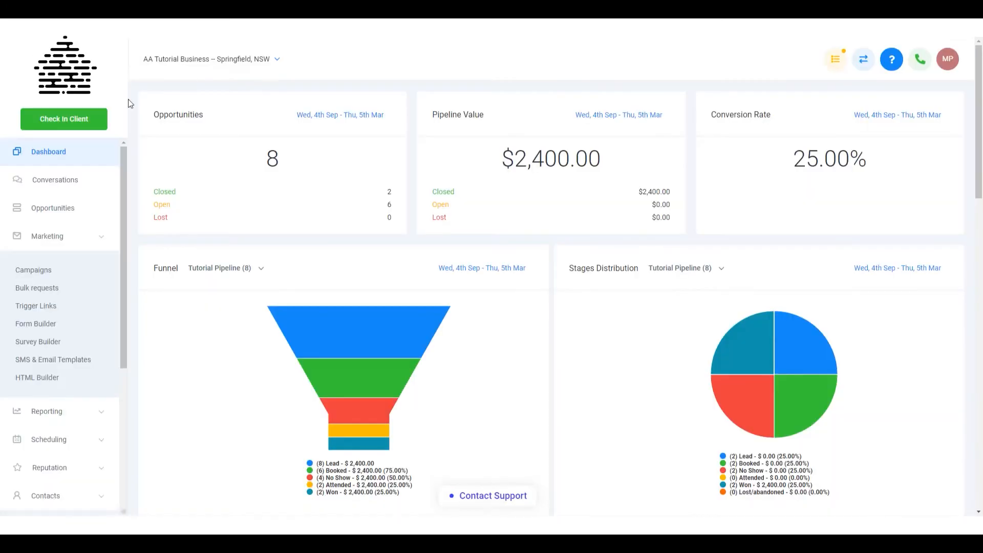
# Switch to the AA Tutorial Business CRM account and create a new basic trigger rule named Test Zapier Trigger
pyautogui.scroll(-5, 56, 409)
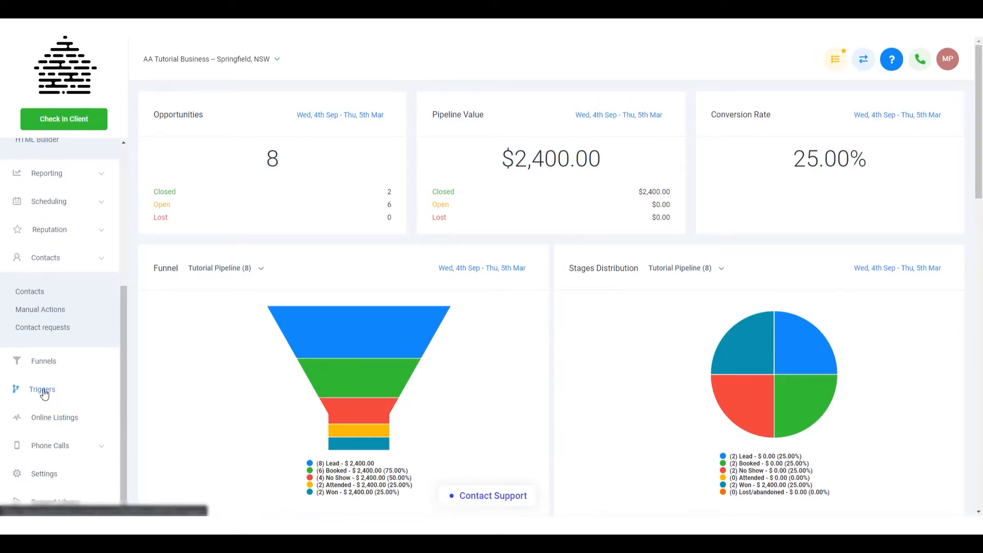
pyautogui.click(43, 390)
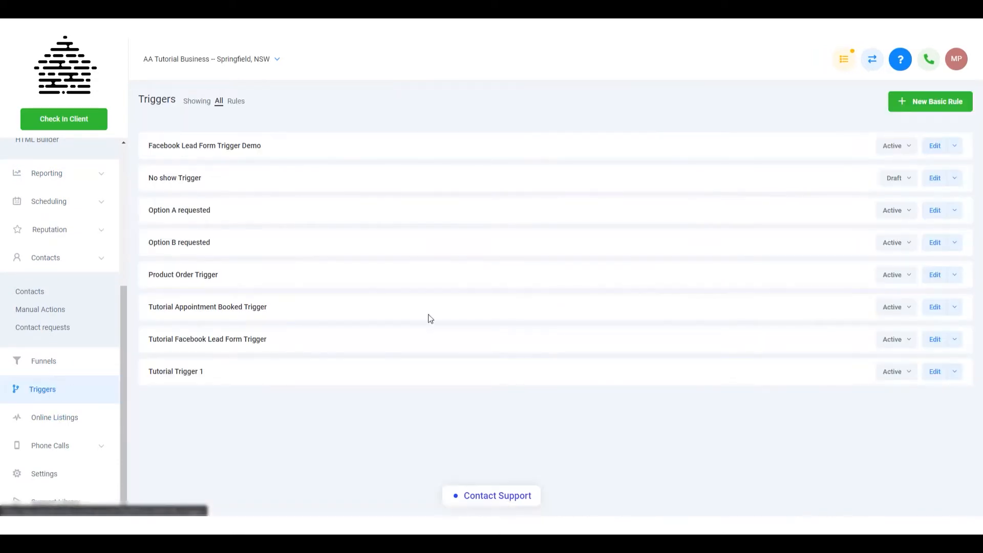
pyautogui.click(898, 106)
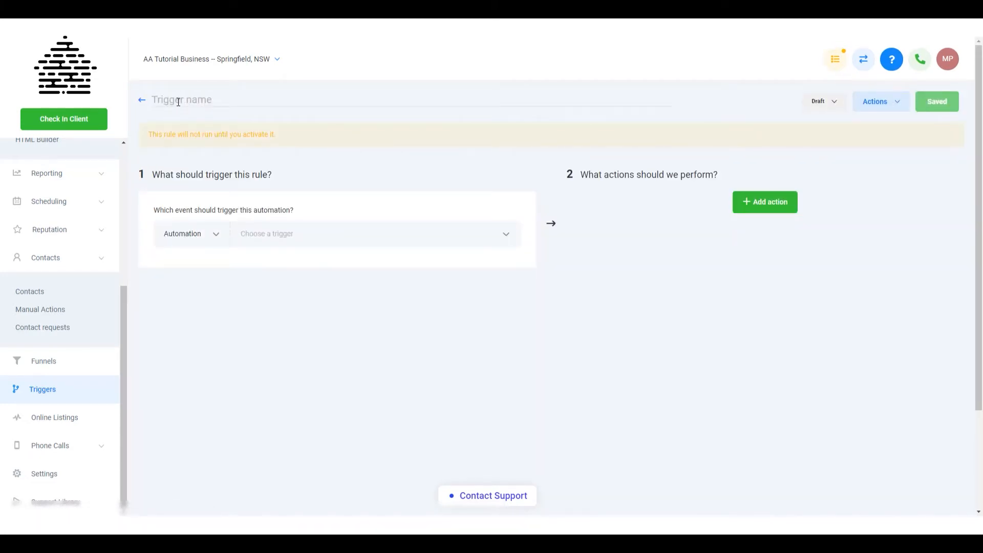
pyautogui.write('Test ')
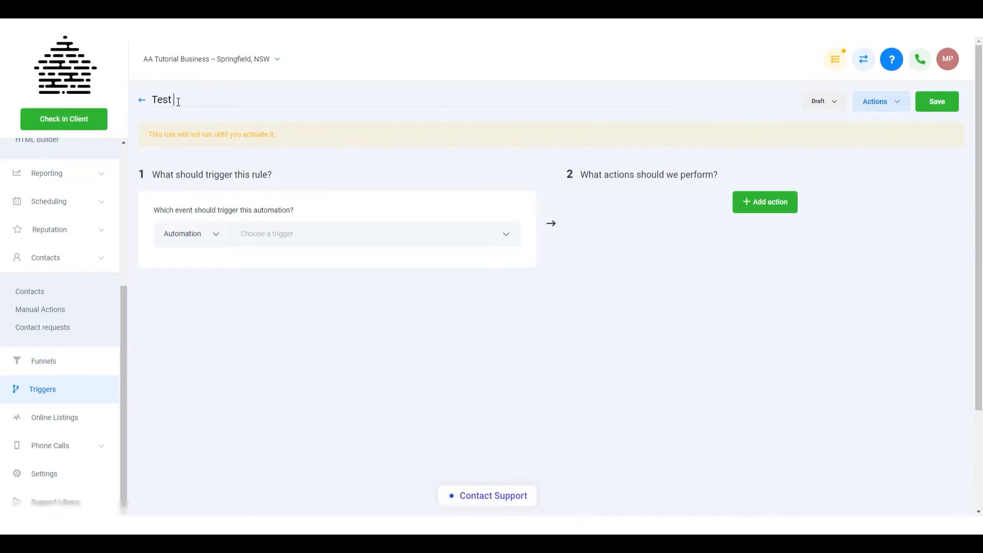
pyautogui.write('Zapier Trigger')
# Set the rule's trigger event to Form Submitted with a filter requiring the Plateau Facebook Ad form
pyautogui.click(279, 233)
pyautogui.scroll(-3, 298, 335)
pyautogui.click(304, 328)
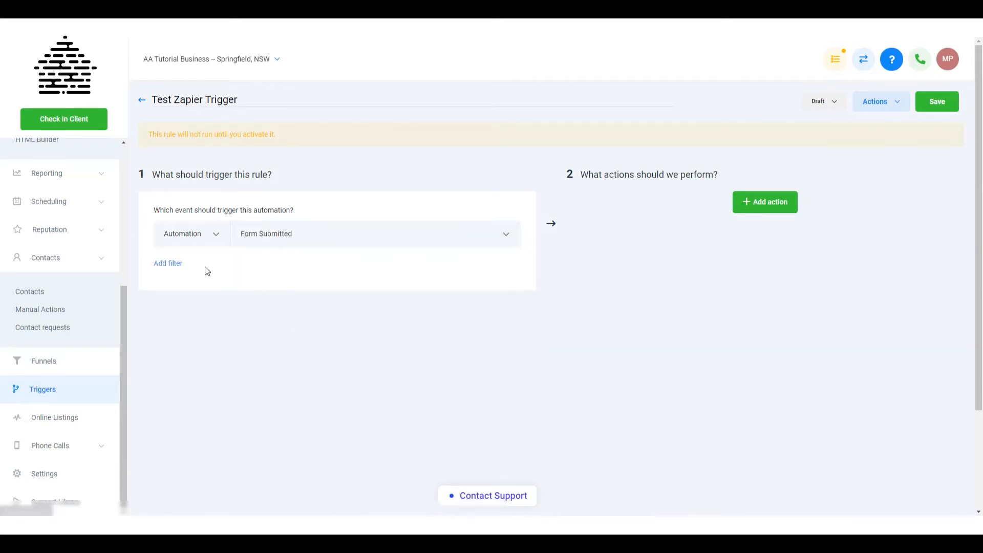
pyautogui.click(176, 263)
pyautogui.click(228, 287)
pyautogui.click(229, 328)
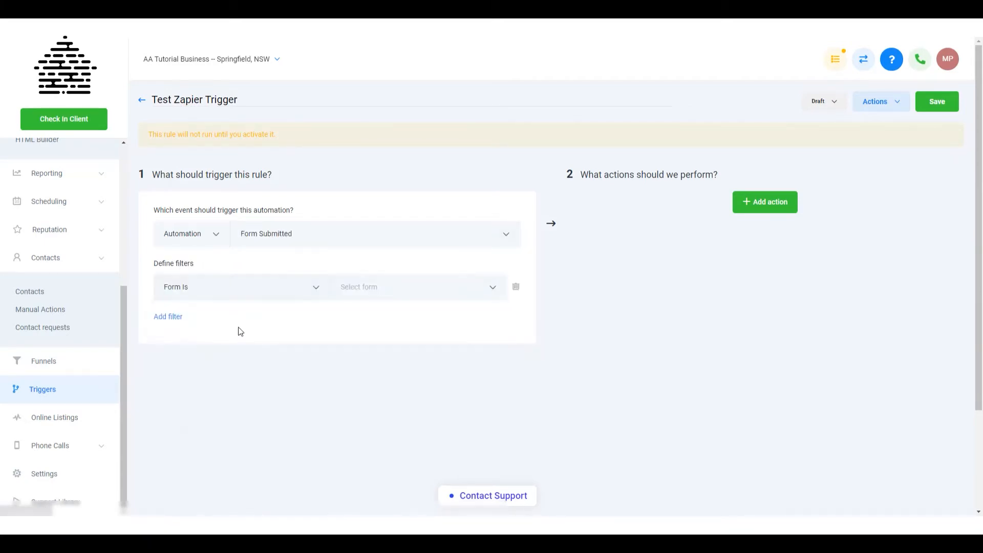
pyautogui.click(367, 286)
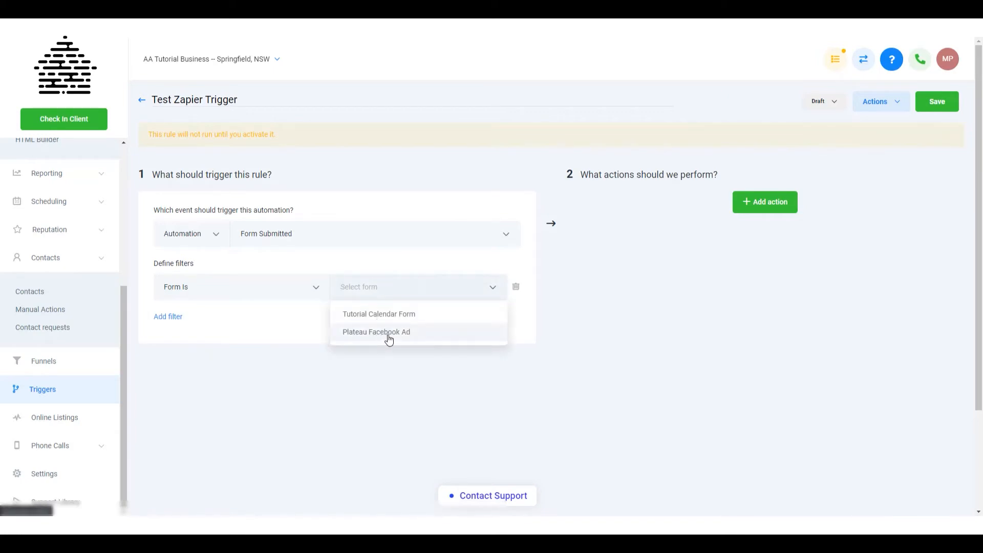
pyautogui.click(388, 339)
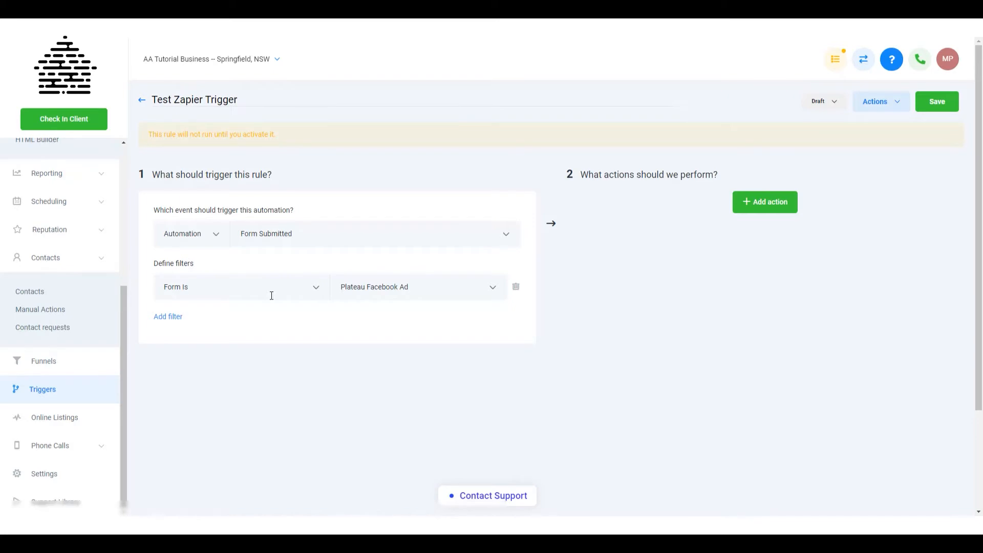
# Change the rule's trigger event to Appointment and add an In Calendar filter for Tutorial Calendar
pyautogui.click(312, 230)
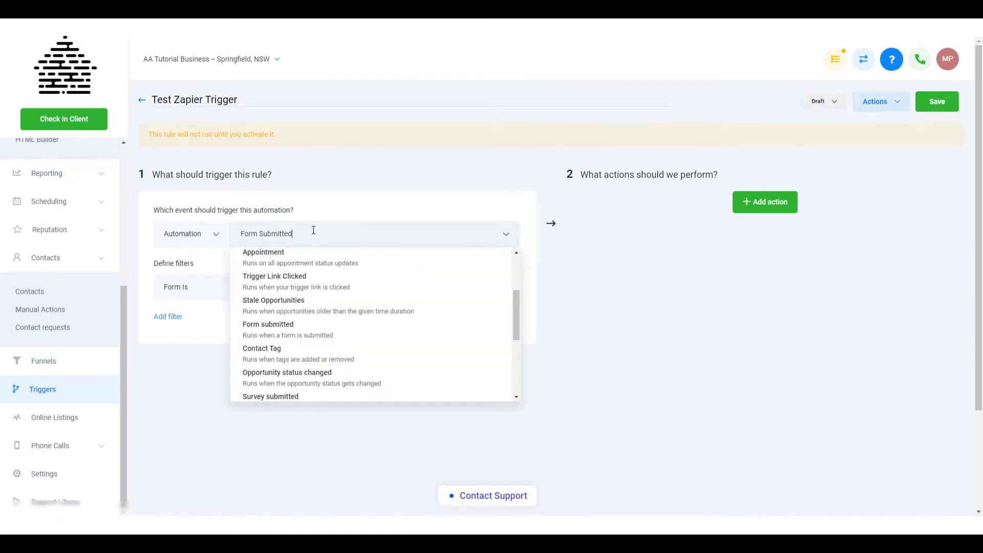
pyautogui.click(315, 262)
pyautogui.click(173, 265)
pyautogui.click(194, 288)
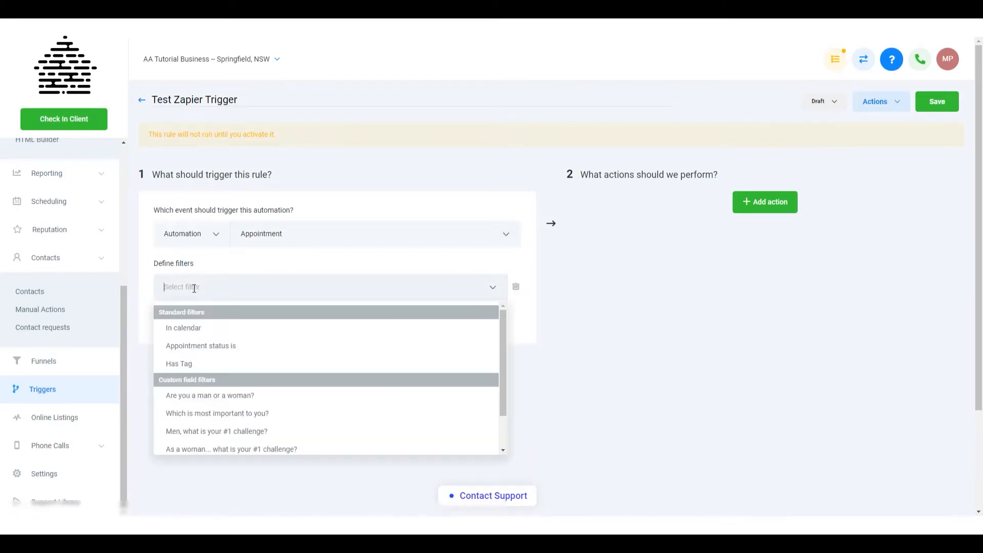
pyautogui.click(212, 328)
pyautogui.click(388, 293)
pyautogui.click(381, 316)
# Add a second filter that limits the Appointment trigger to the appointment status Confirmed
pyautogui.click(177, 318)
pyautogui.click(193, 317)
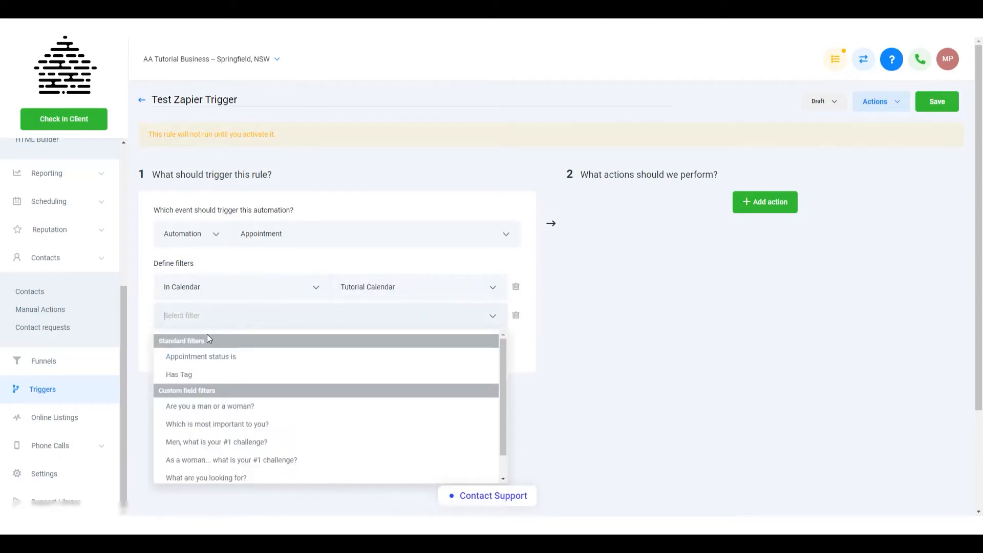
pyautogui.click(217, 357)
pyautogui.click(373, 315)
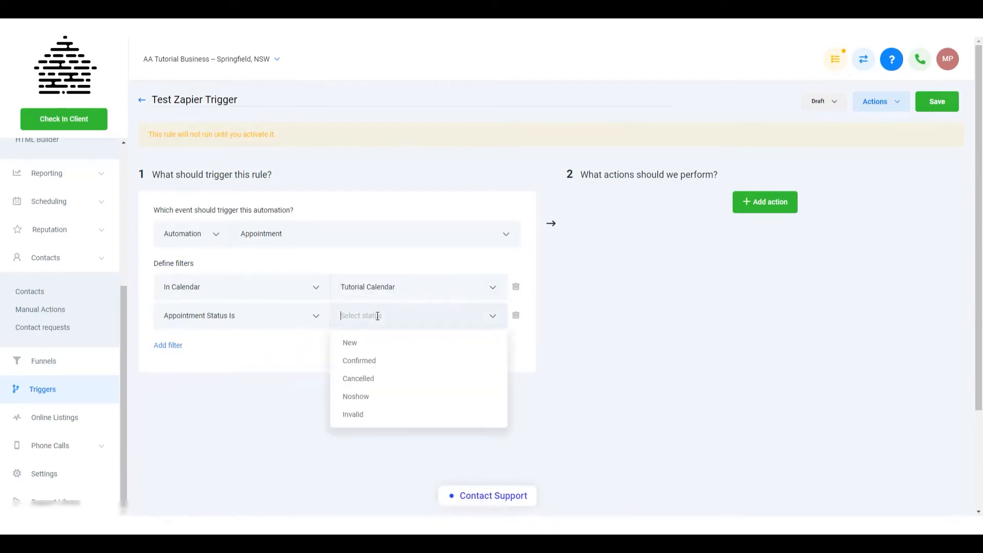
pyautogui.click(379, 367)
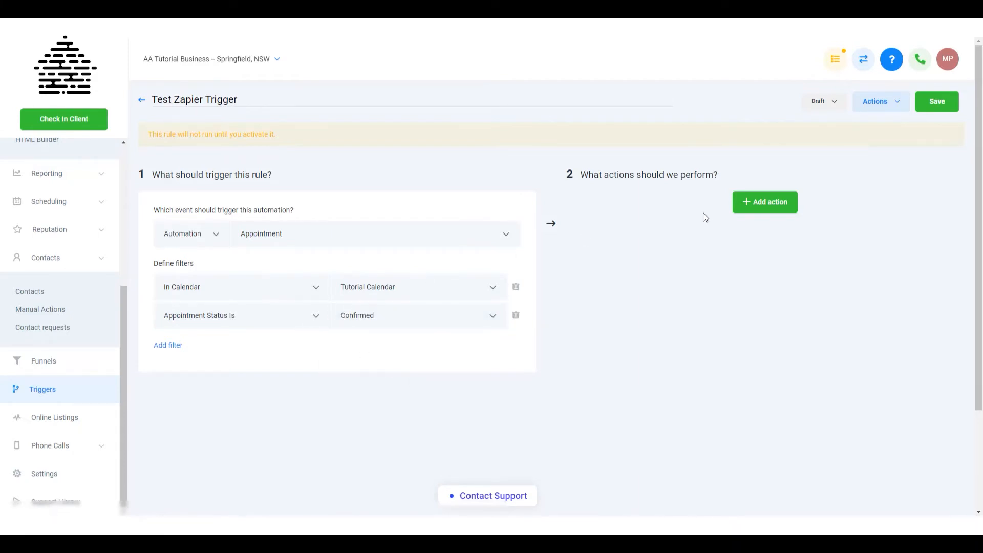
# Set the rule's trigger event back to Form Submitted and filter it to the Plateau Facebook Ad form
pyautogui.click(329, 234)
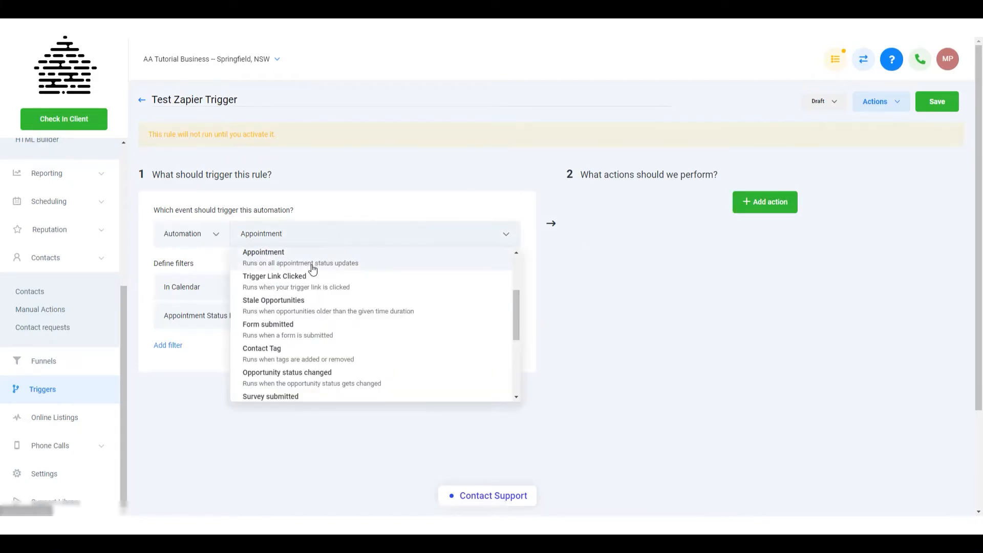
pyautogui.click(307, 330)
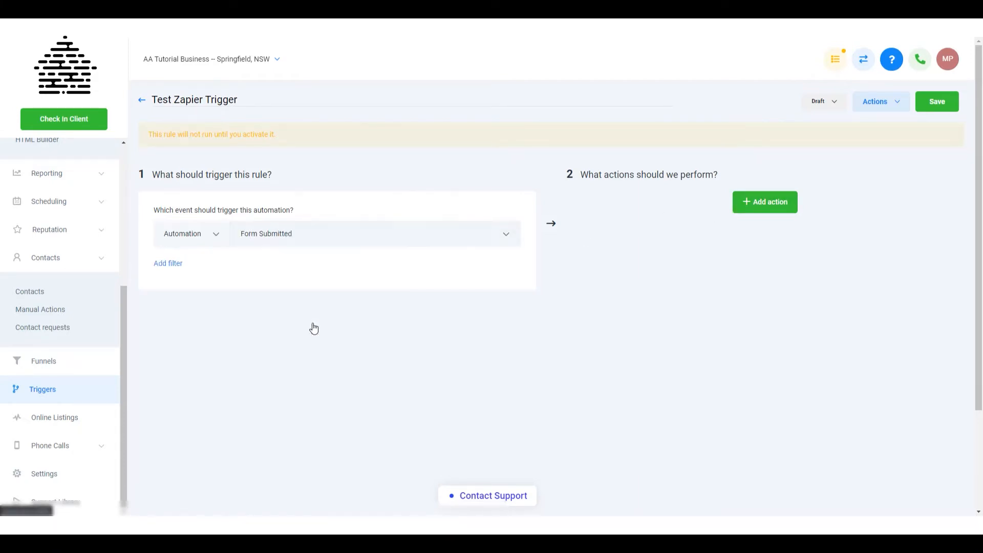
pyautogui.click(178, 263)
pyautogui.click(198, 286)
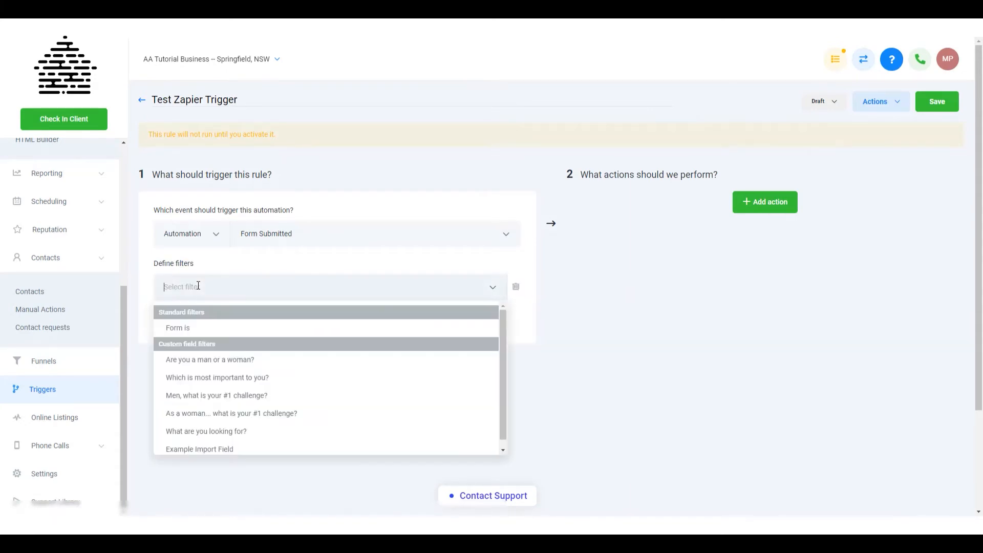
pyautogui.click(208, 328)
pyautogui.click(348, 289)
pyautogui.click(372, 339)
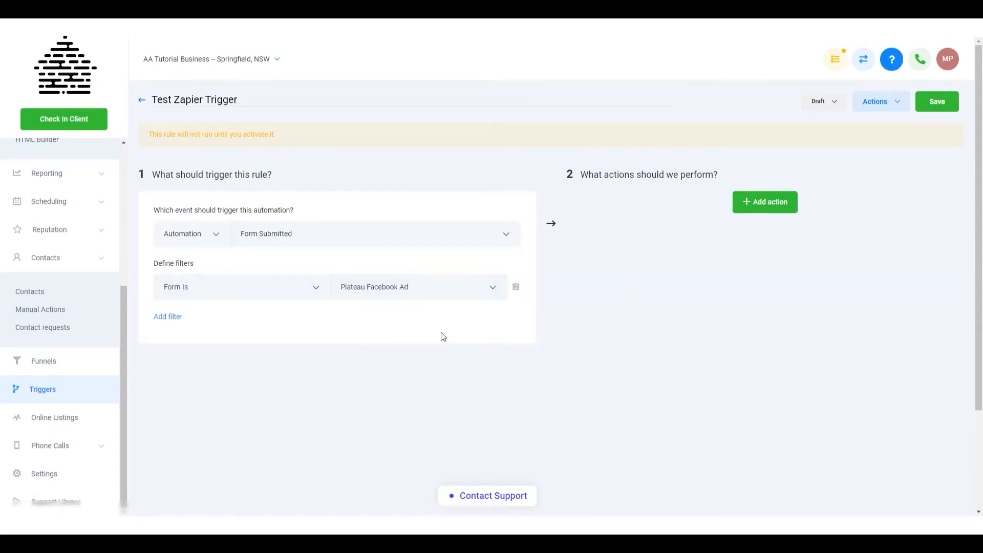
# Add an Execute Web Hook action to the rule and paste the copied Zapier webhook URL into it
pyautogui.click(767, 204)
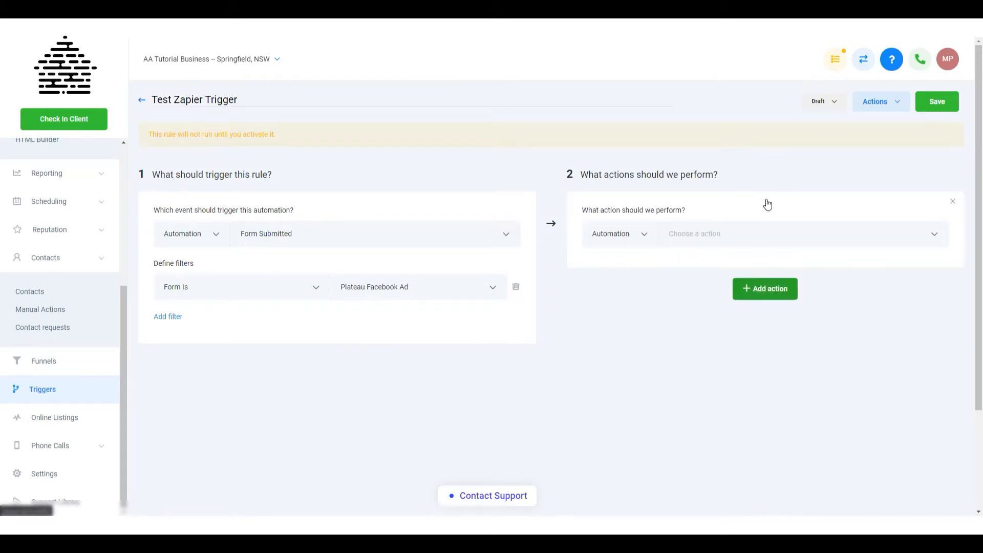
pyautogui.click(701, 231)
pyautogui.scroll(-3, 699, 323)
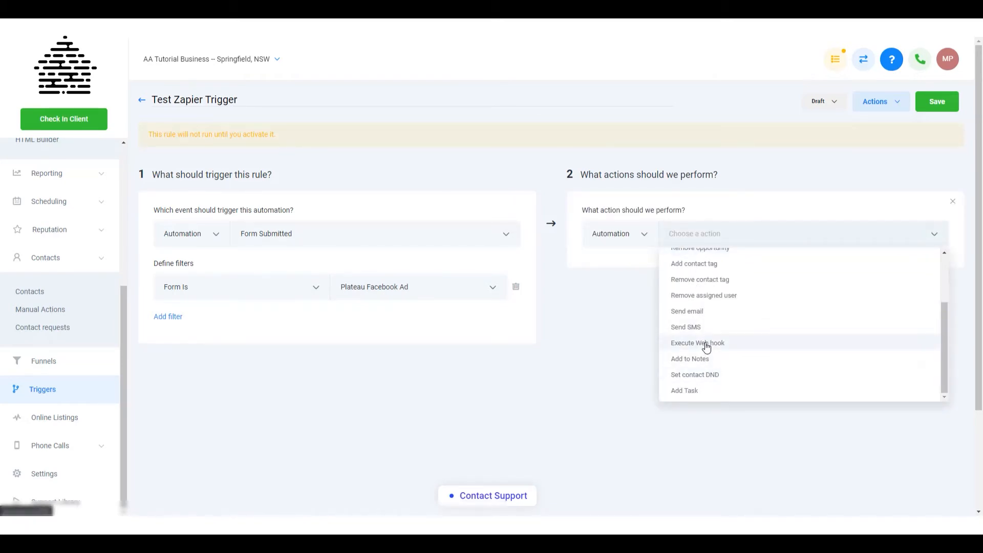
pyautogui.click(750, 347)
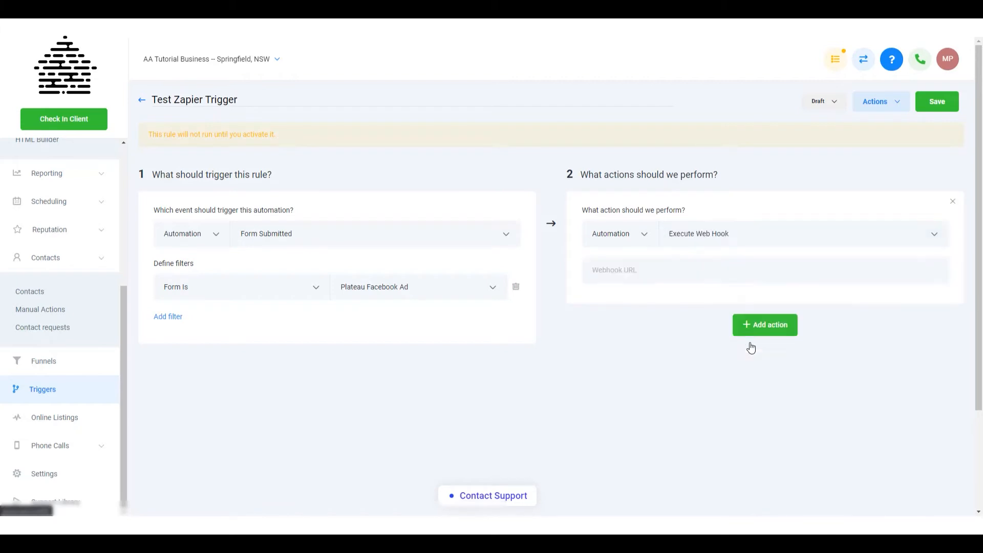
pyautogui.click(660, 272)
pyautogui.hotkey('ctrl', 'v')
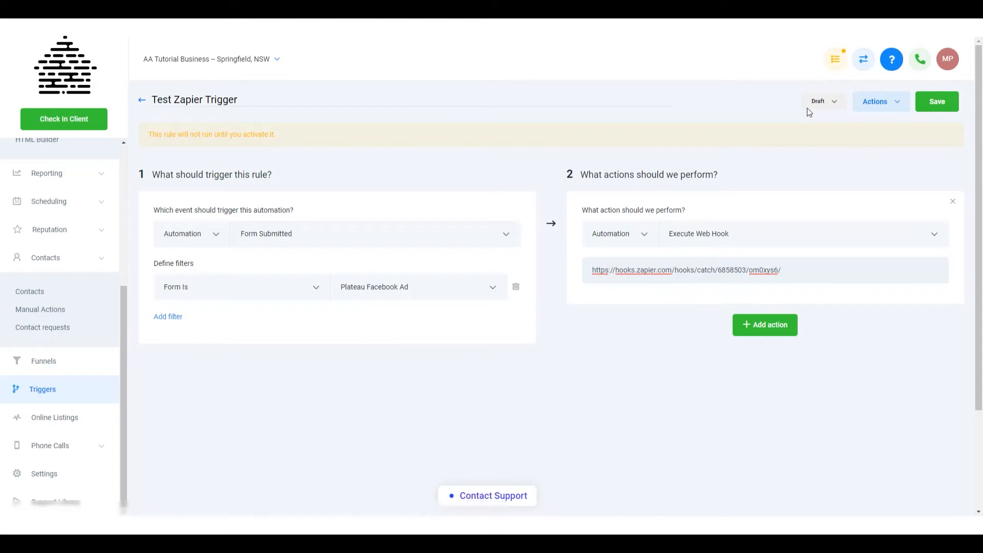
# Activate and save the trigger rule, and continue past Zapier's Customize Hook settings with the defaults
pyautogui.click(820, 101)
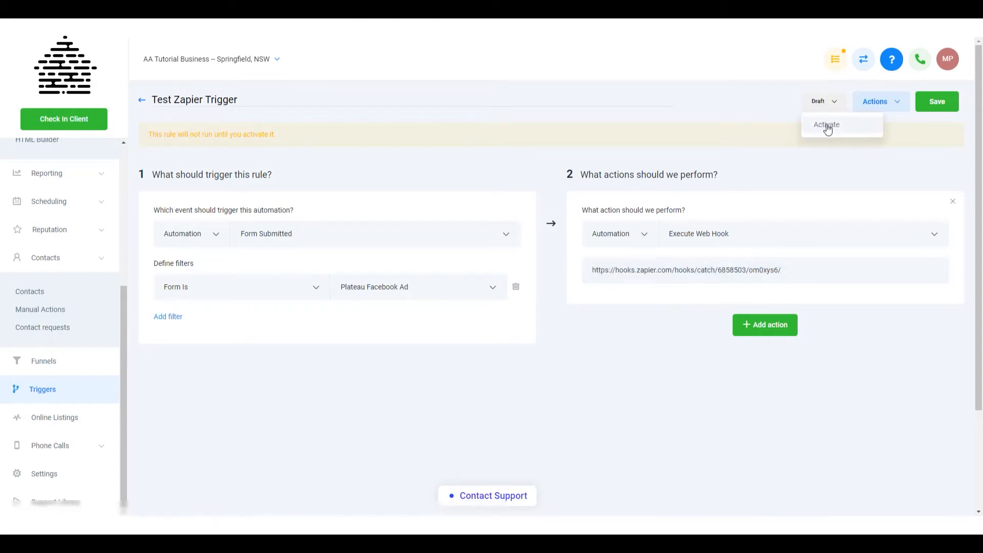
pyautogui.click(827, 126)
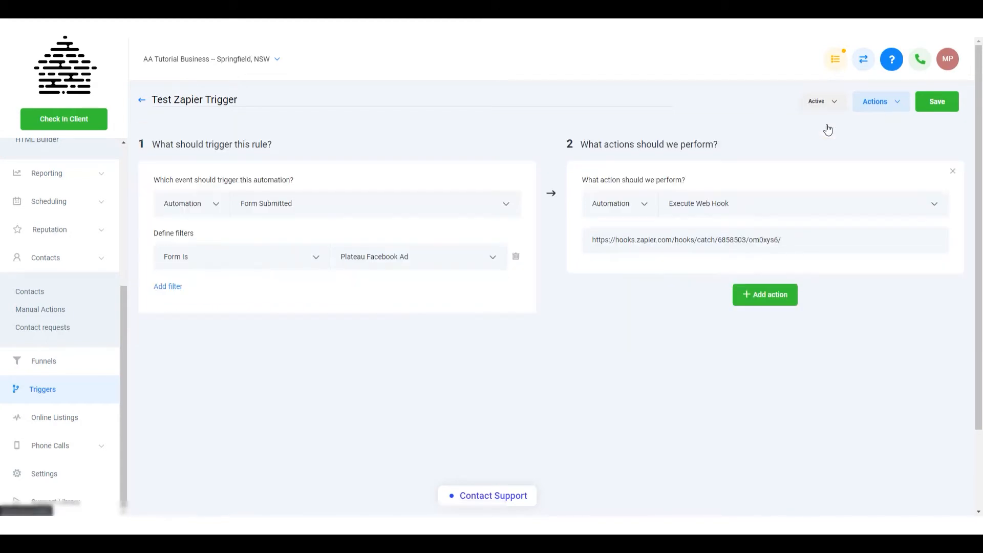
pyautogui.click(929, 105)
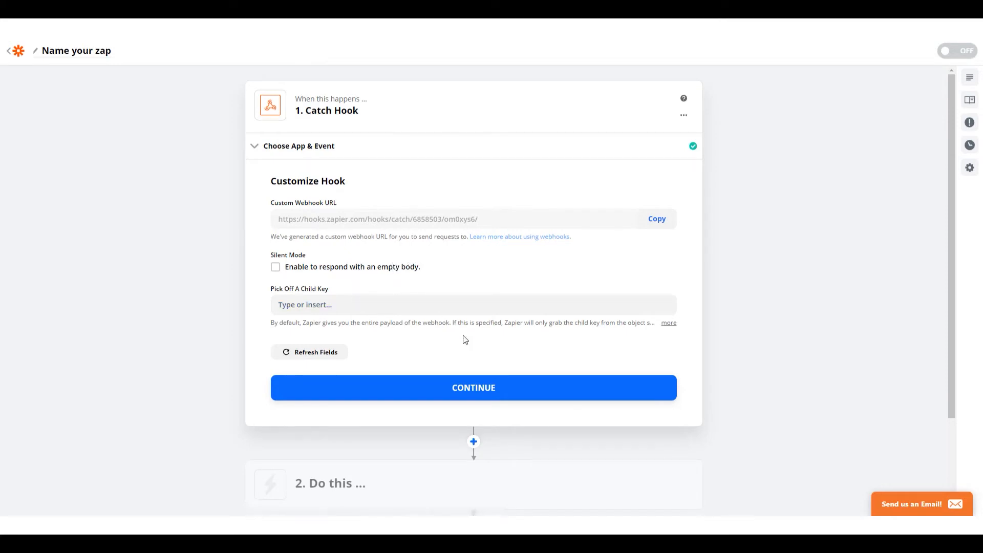
pyautogui.click(524, 392)
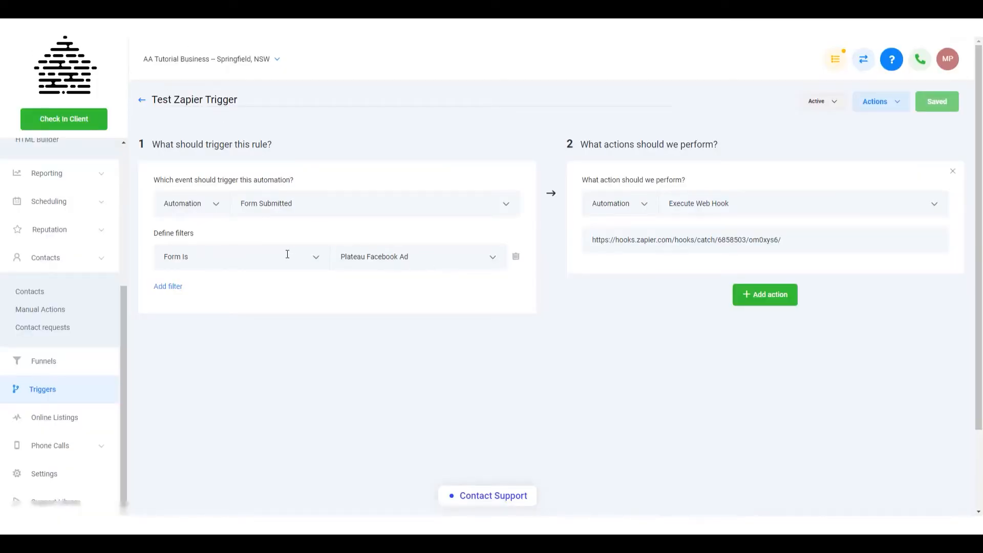
# Open the live page of the Demonstration Funnel's Advanced Page Builder Mobile demo step and check its free ticket form
pyautogui.click(50, 362)
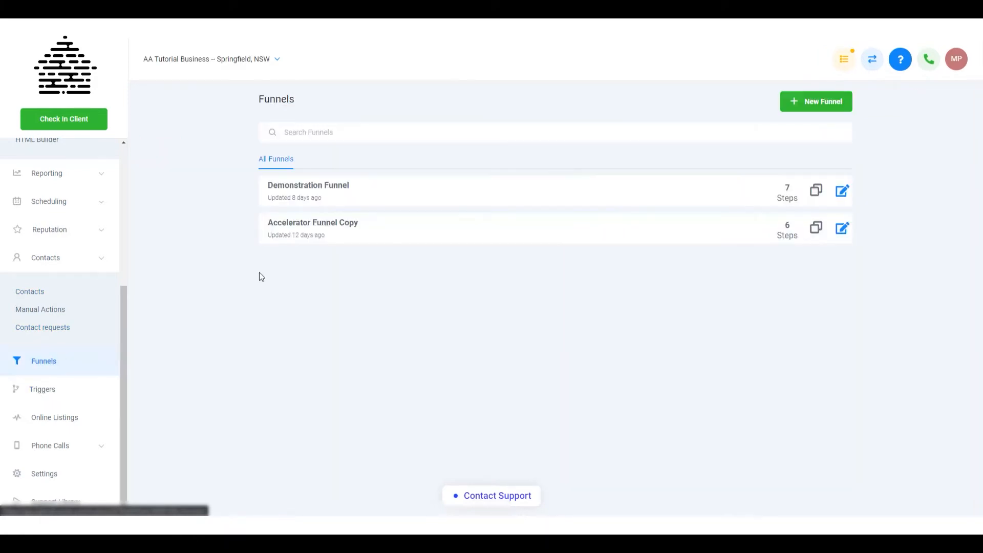
pyautogui.click(323, 187)
pyautogui.click(254, 315)
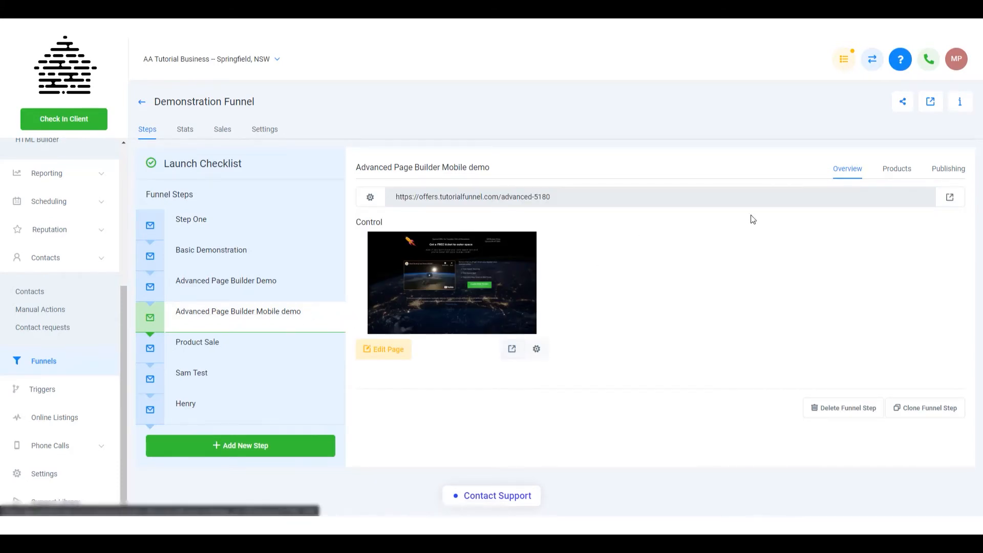
pyautogui.click(951, 198)
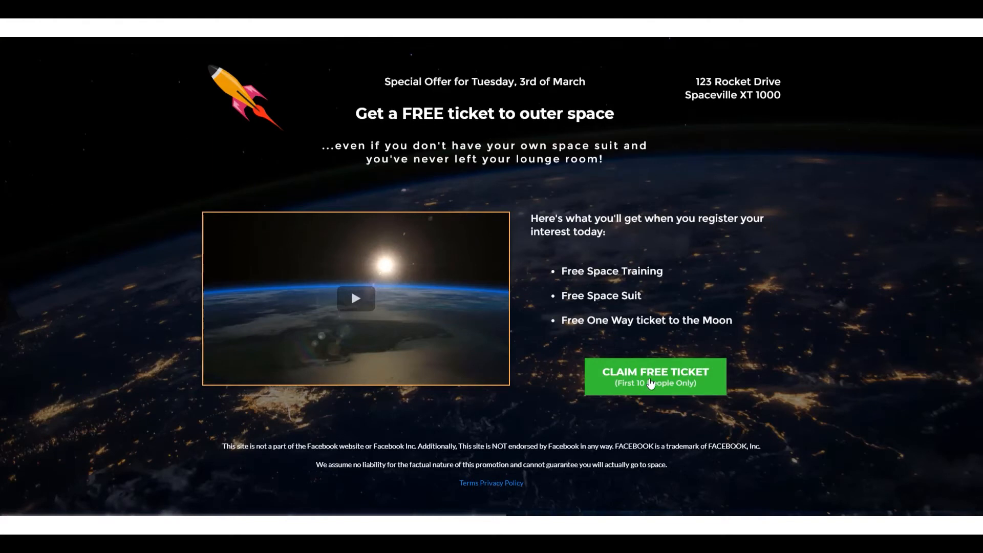
pyautogui.click(647, 383)
pyautogui.click(661, 94)
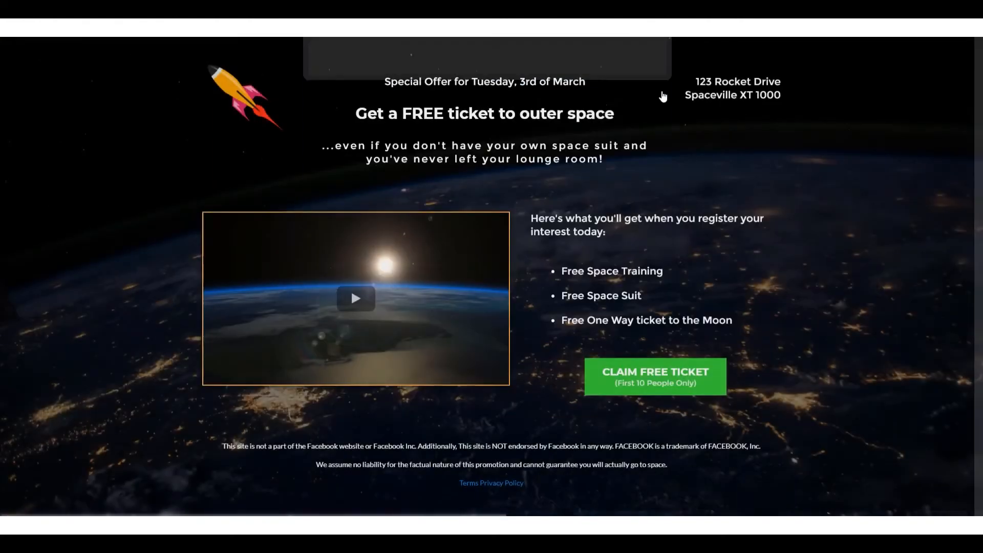
pyautogui.click(661, 94)
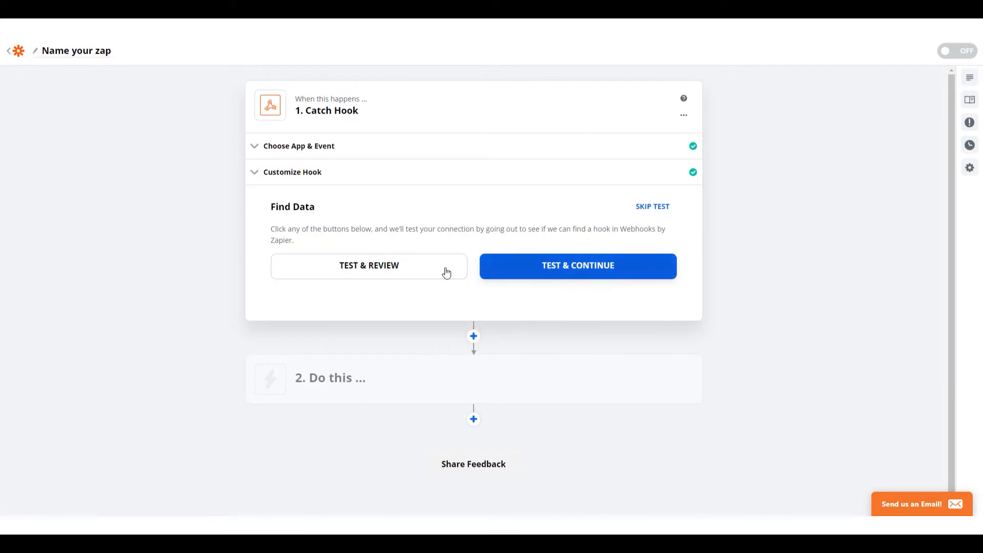
# Run Zapier's hook test and submit the funnel's ticket form with "This is what I'm looking for" as the What are you looking for? answer
pyautogui.click(378, 268)
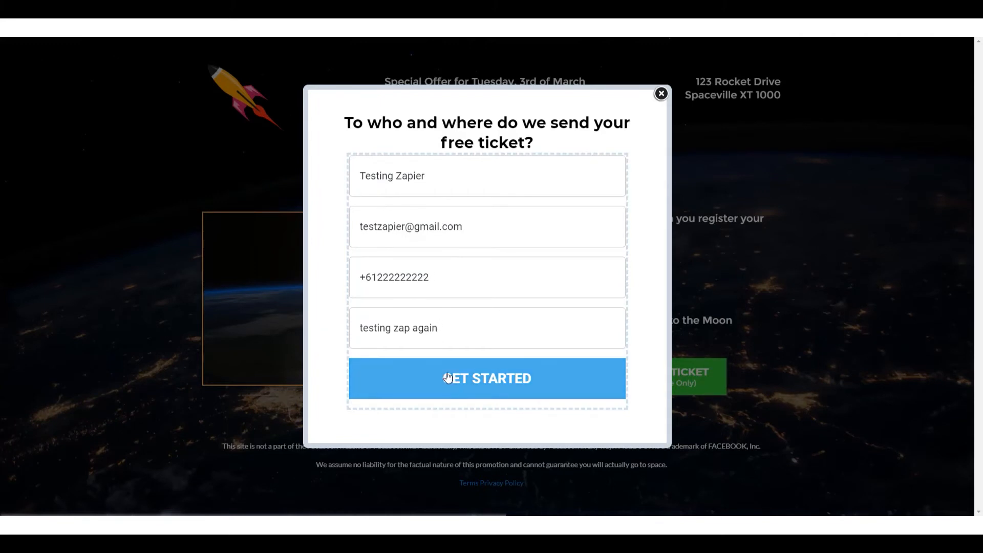
pyautogui.moveTo(455, 329); pyautogui.dragTo(343, 327)
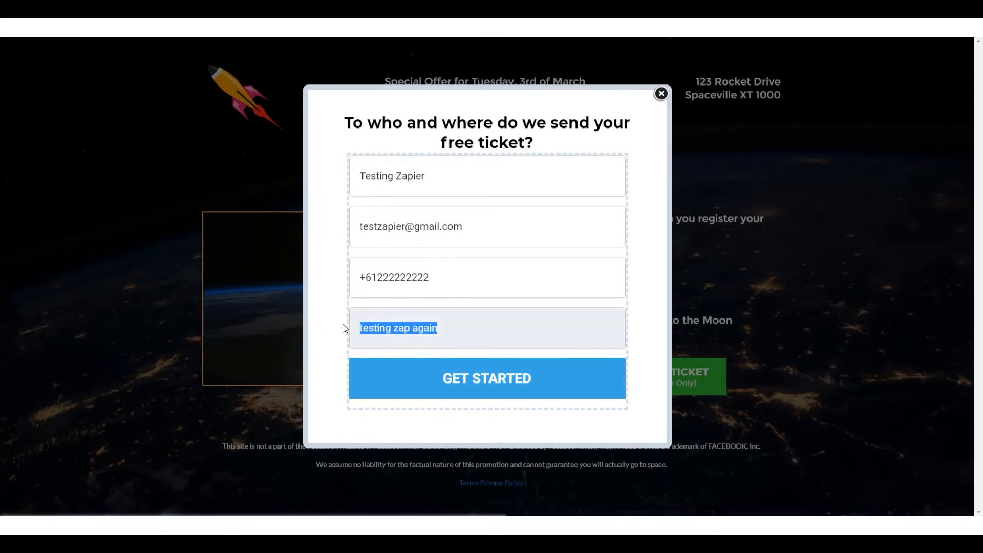
pyautogui.press('BackSpace')
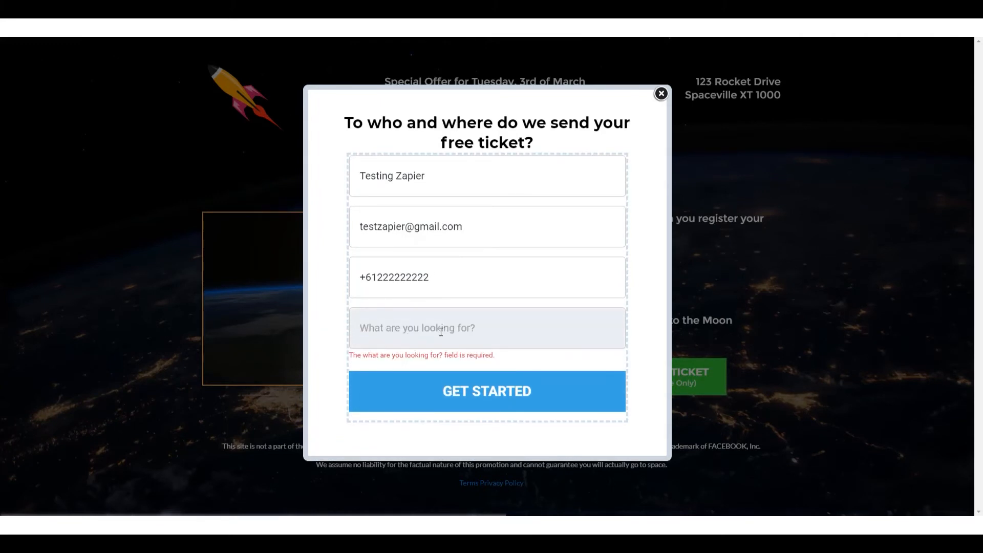
pyautogui.write("This is what I'm looking ")
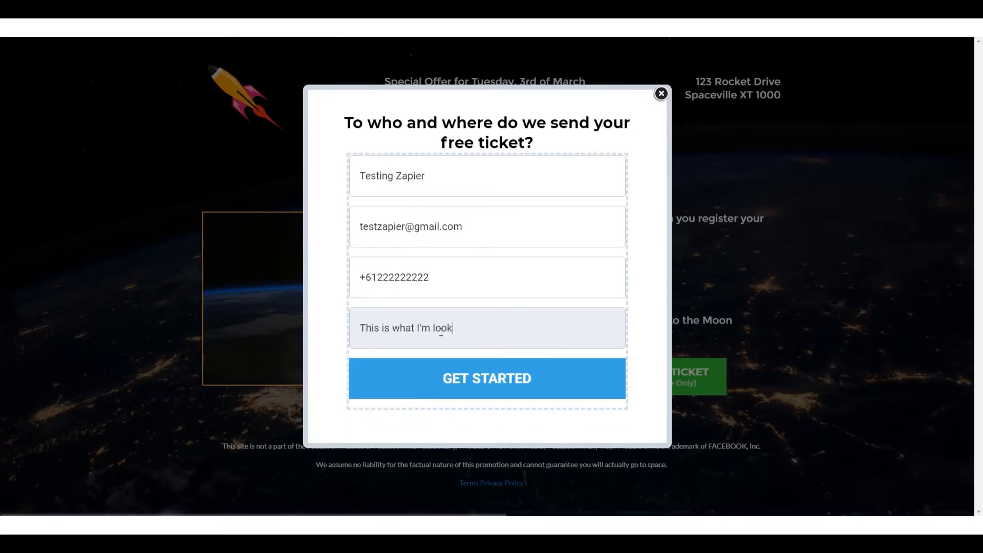
pyautogui.write('for')
pyautogui.click(523, 382)
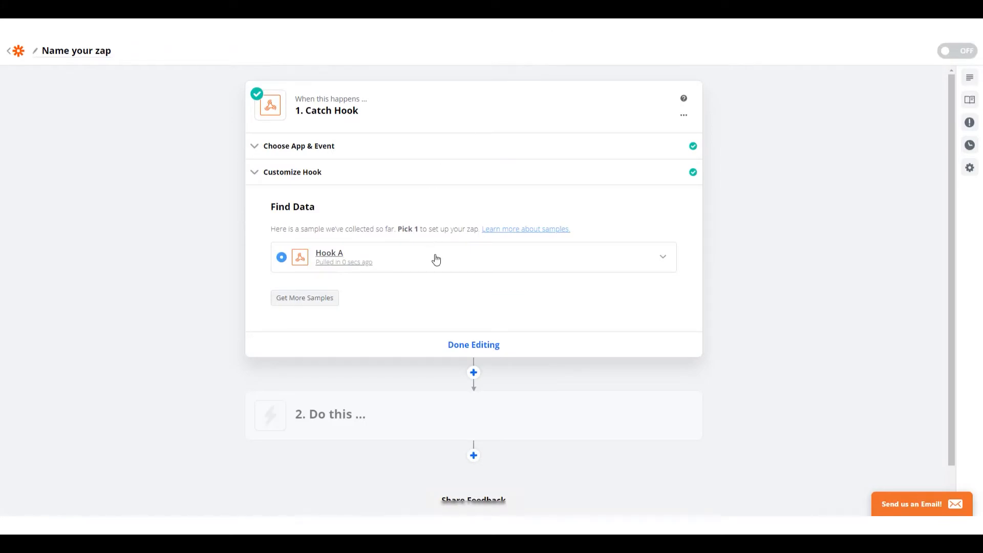
# Review the lead fields captured in the Hook A sample and finish editing the Catch Hook step
pyautogui.click(437, 259)
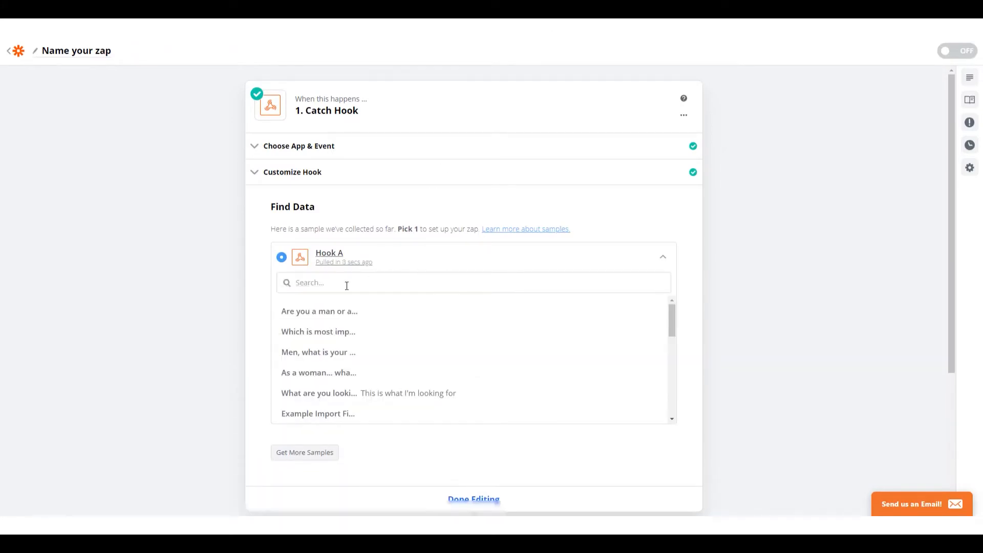
pyautogui.scroll(-2, 353, 333)
pyautogui.moveTo(361, 342); pyautogui.dragTo(456, 343)
pyautogui.scroll(-4, 412, 335)
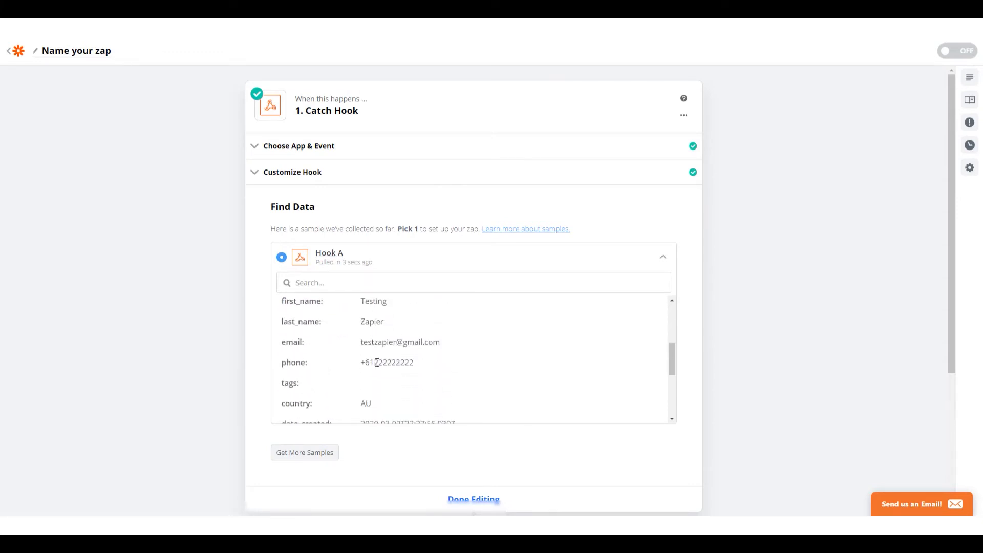
pyautogui.scroll(-5, 377, 363)
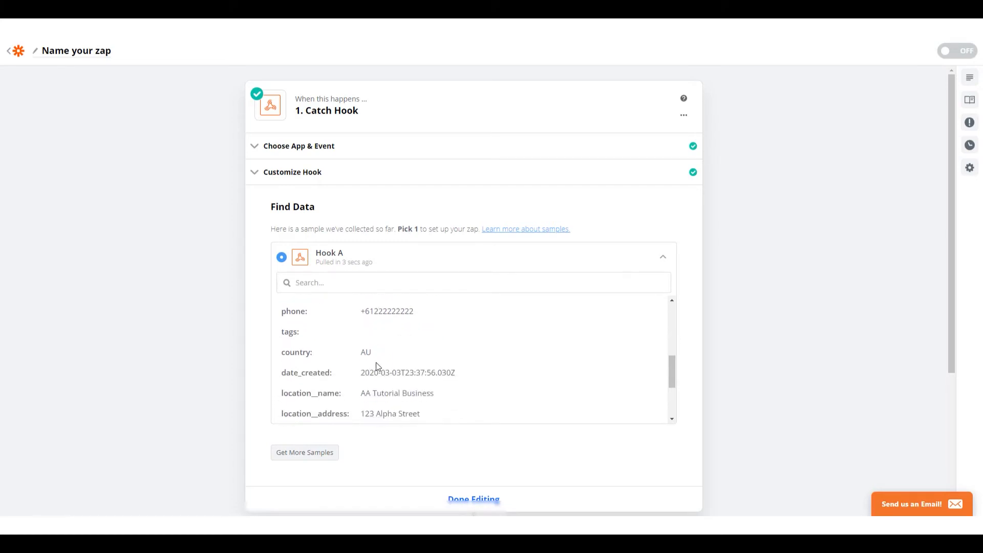
pyautogui.scroll(3, 377, 365)
pyautogui.scroll(5, 376, 361)
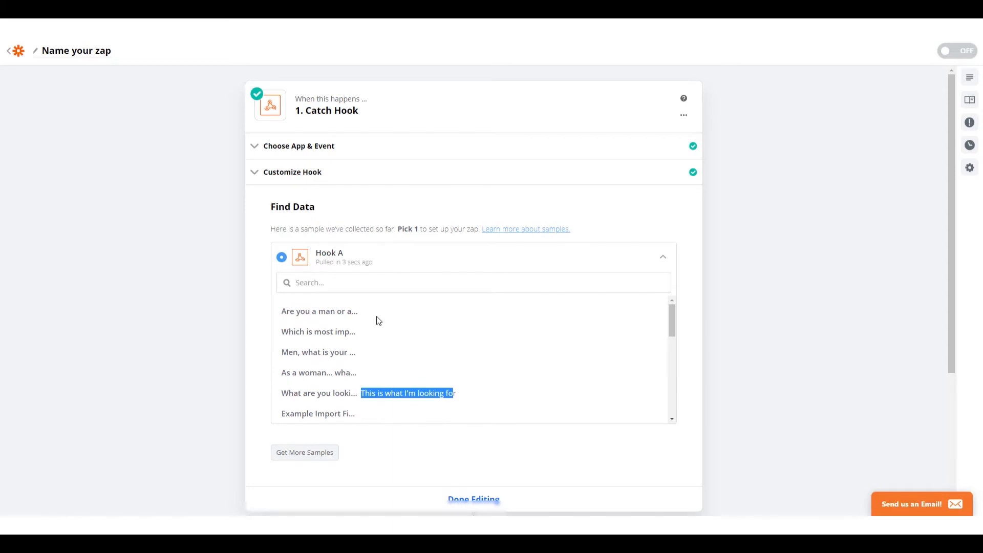
pyautogui.scroll(-5, 395, 305)
pyautogui.scroll(-1, 652, 433)
pyautogui.scroll(-5, 652, 433)
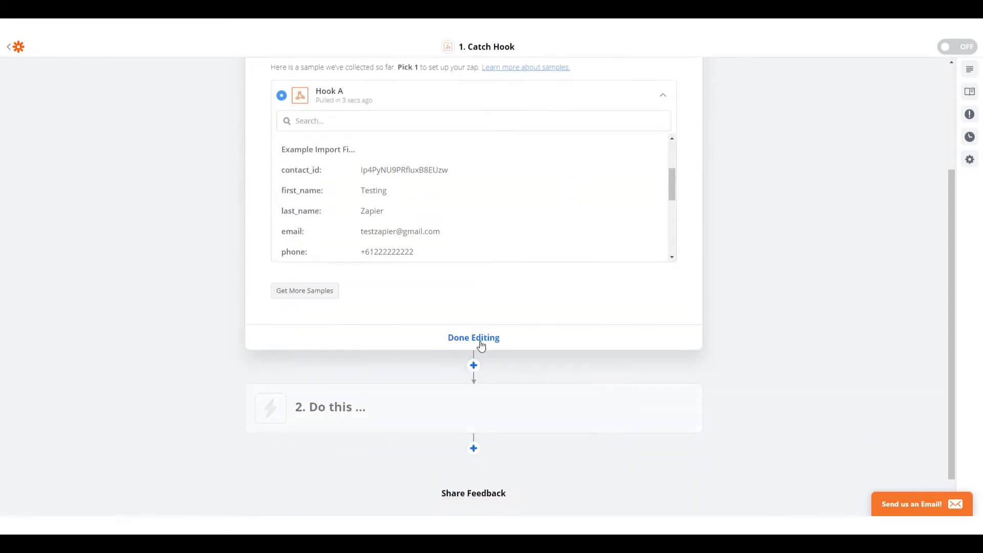
pyautogui.click(481, 341)
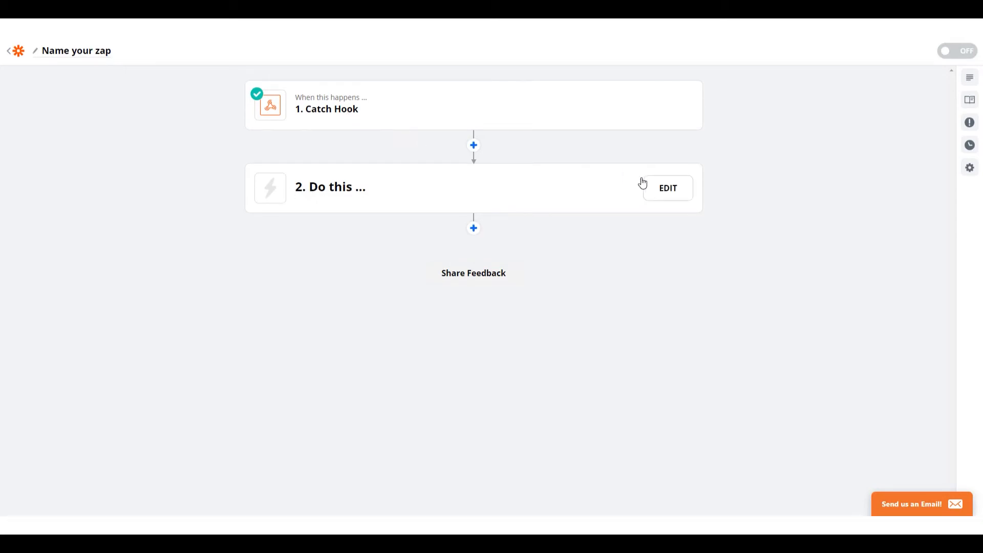
# Set the Zap's second step to the Google Sheets app with the Create Spreadsheet Row action event and continue
pyautogui.click(666, 190)
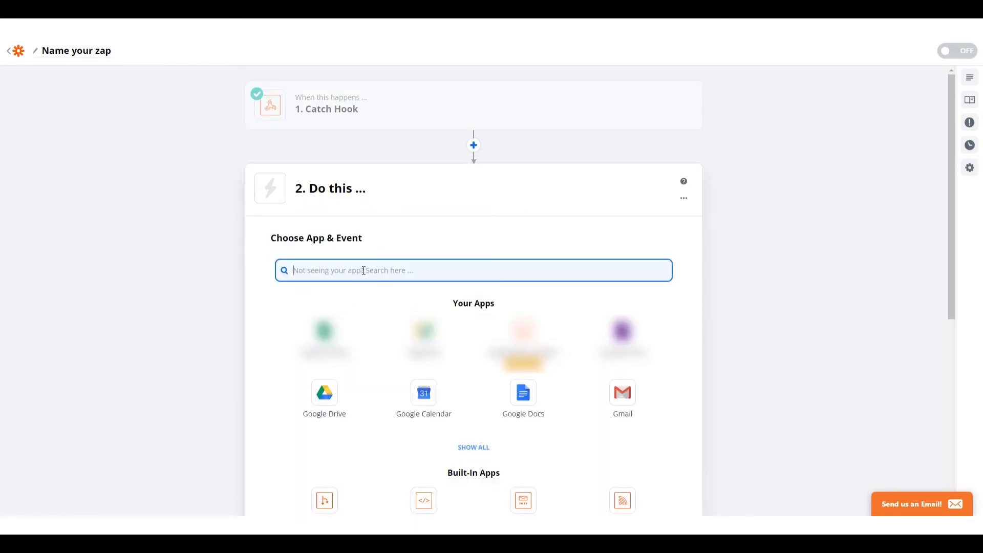
pyautogui.write('google sheets')
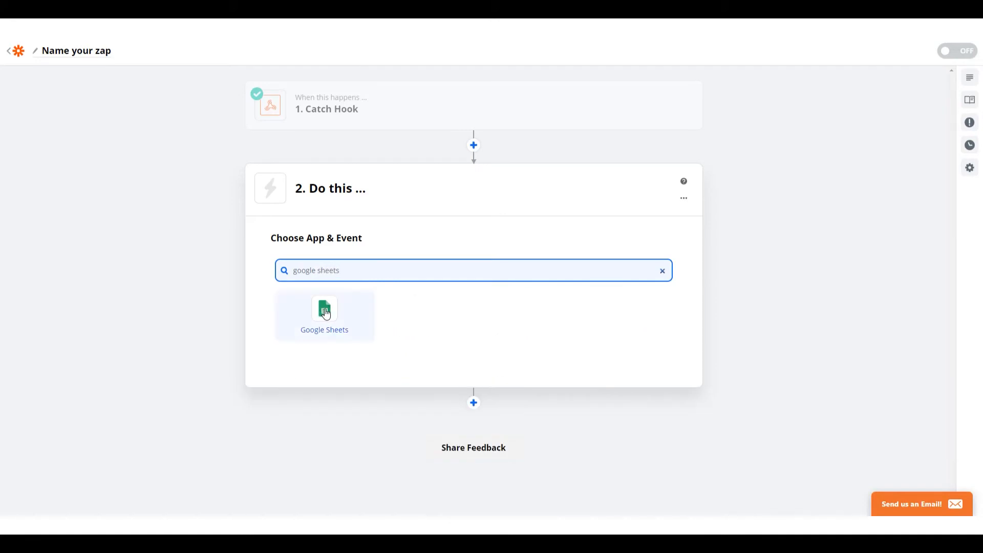
pyautogui.click(326, 314)
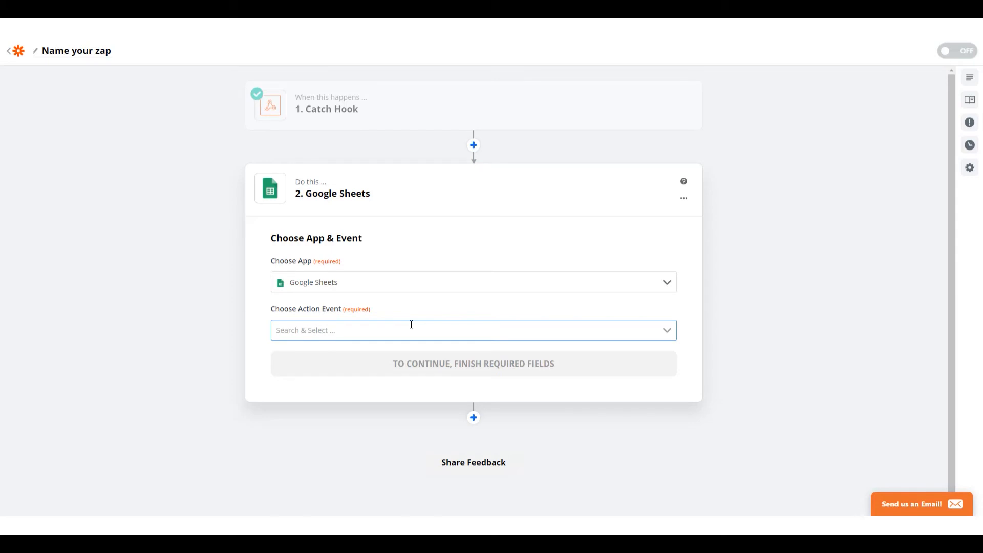
pyautogui.click(411, 324)
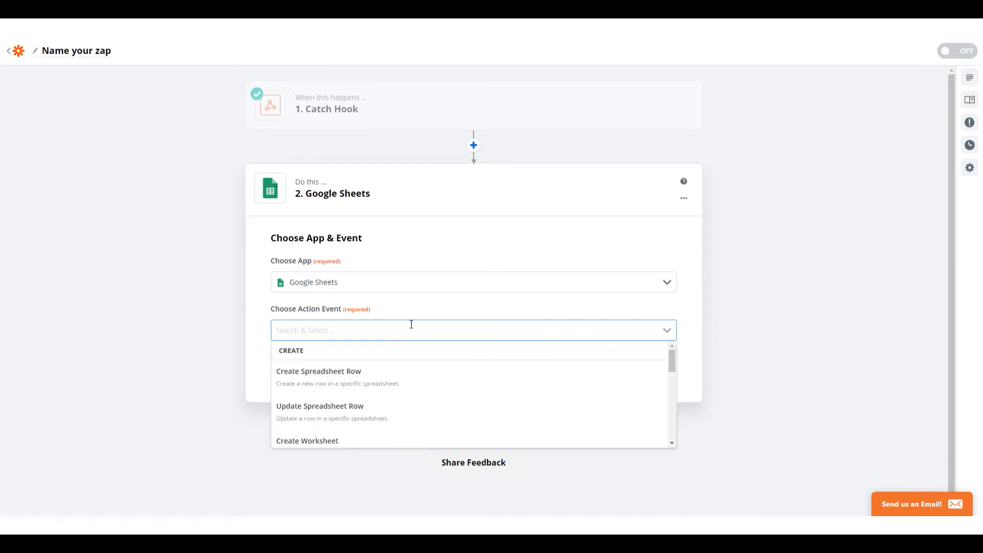
pyautogui.click(395, 384)
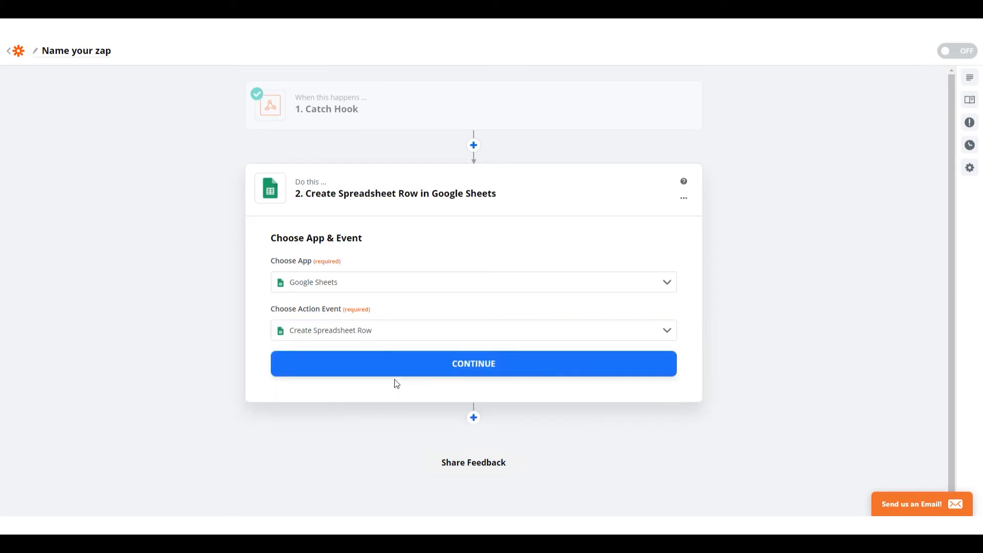
pyautogui.click(469, 369)
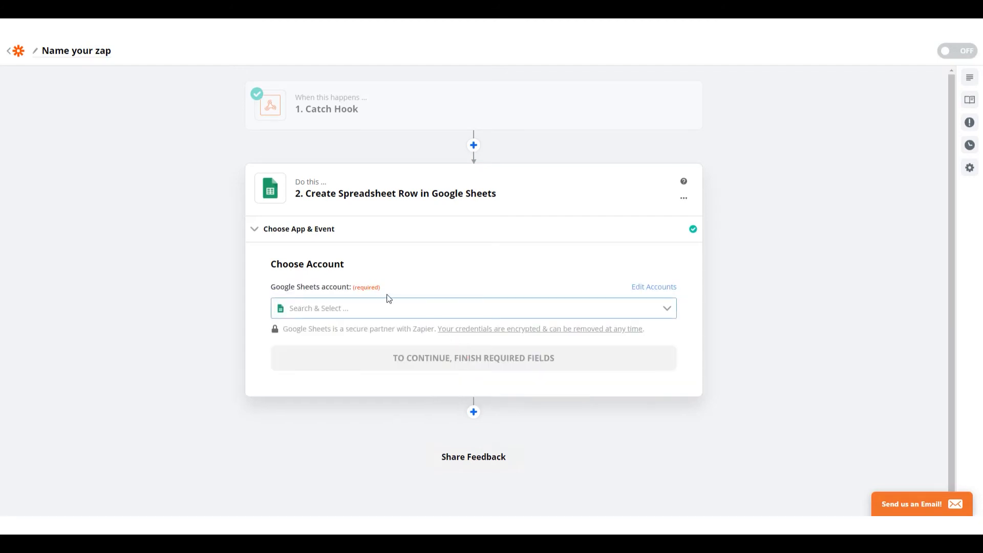
# Choose the existing Google Sheets account for the Create Spreadsheet Row step and continue
pyautogui.click(387, 304)
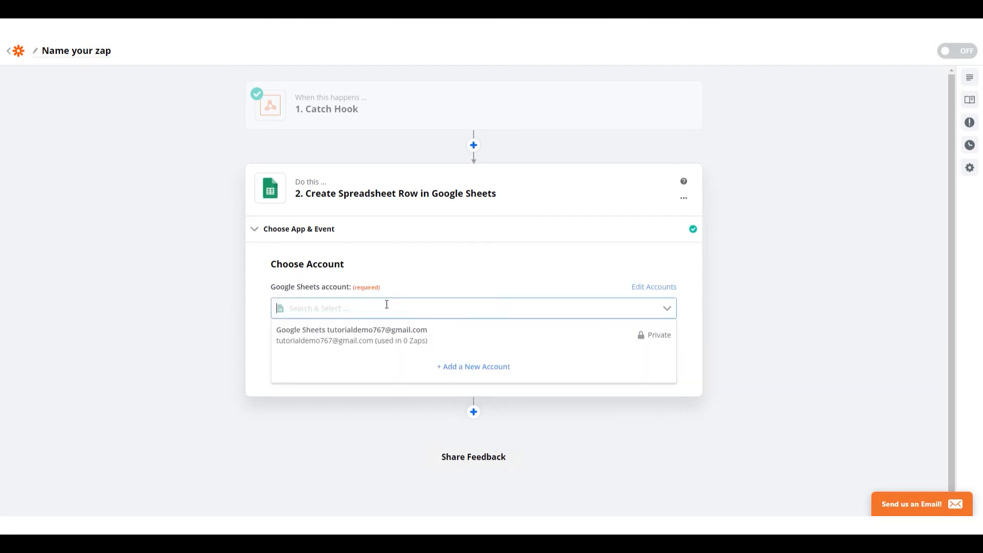
pyautogui.click(366, 335)
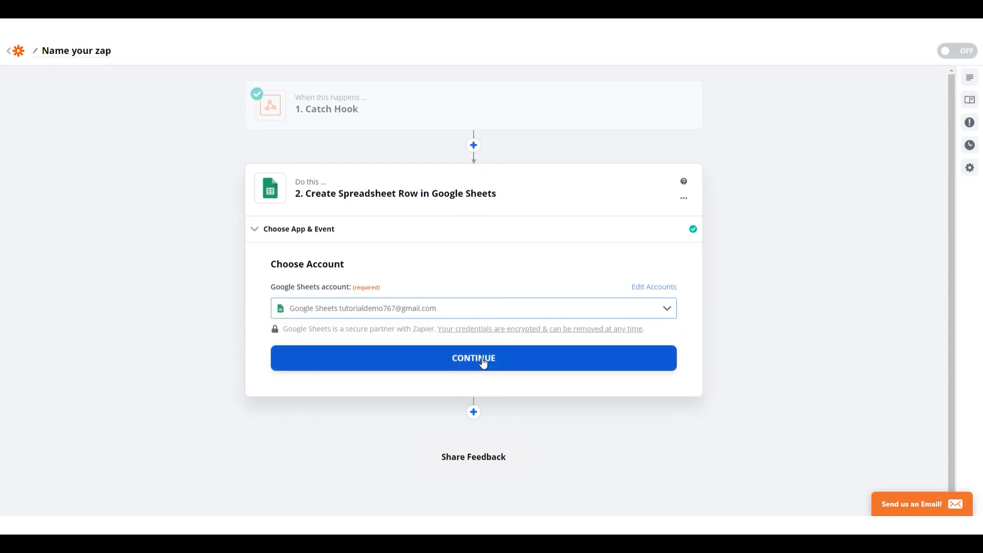
pyautogui.click(482, 361)
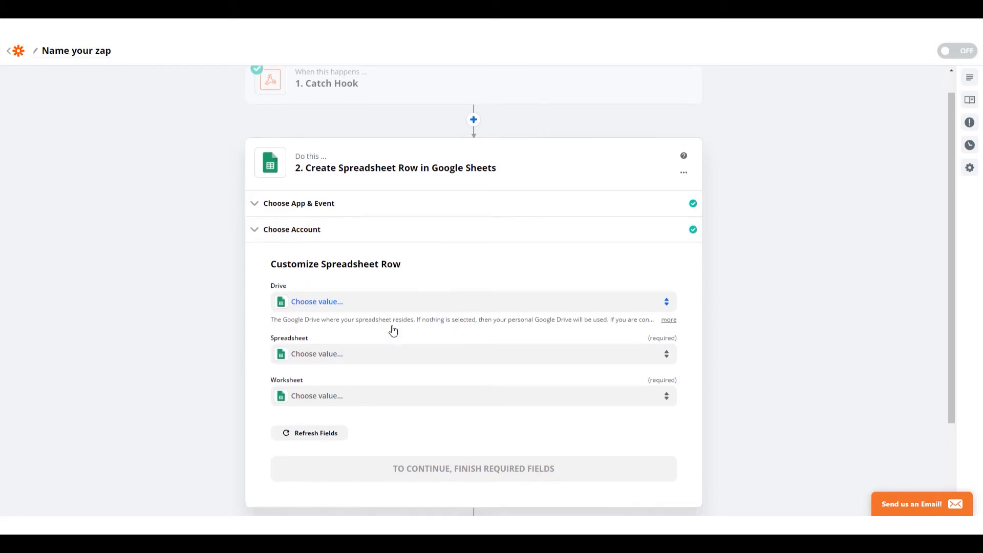
# Set the drive to My Google Drive, the spreadsheet to Lead Information Tracking Sheet and the worksheet to Sheet1
pyautogui.click(399, 281)
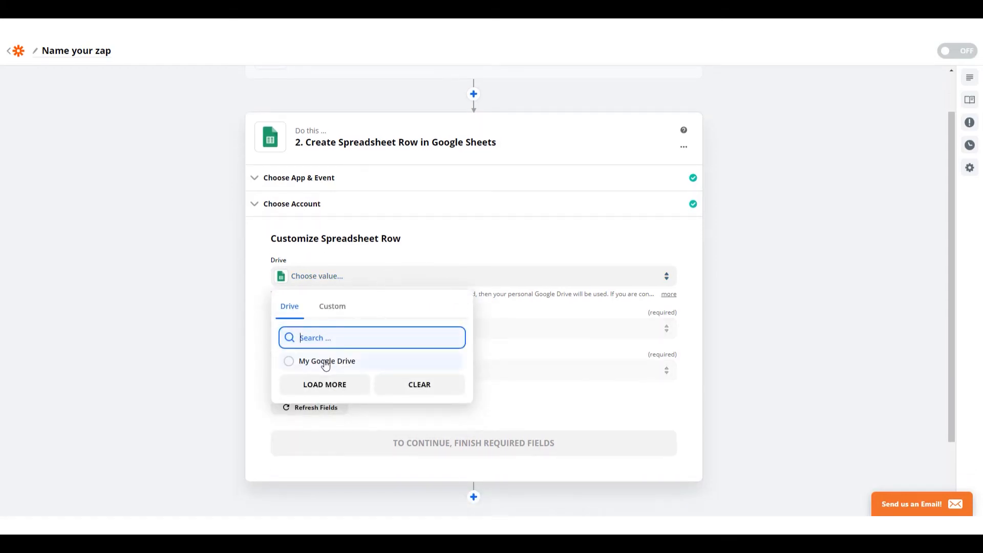
pyautogui.click(325, 361)
pyautogui.click(373, 333)
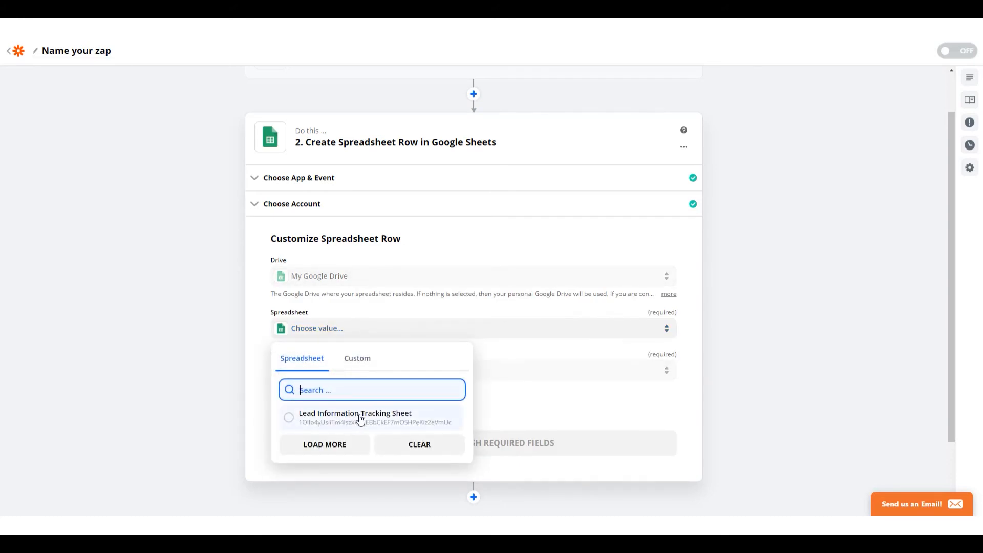
pyautogui.click(360, 419)
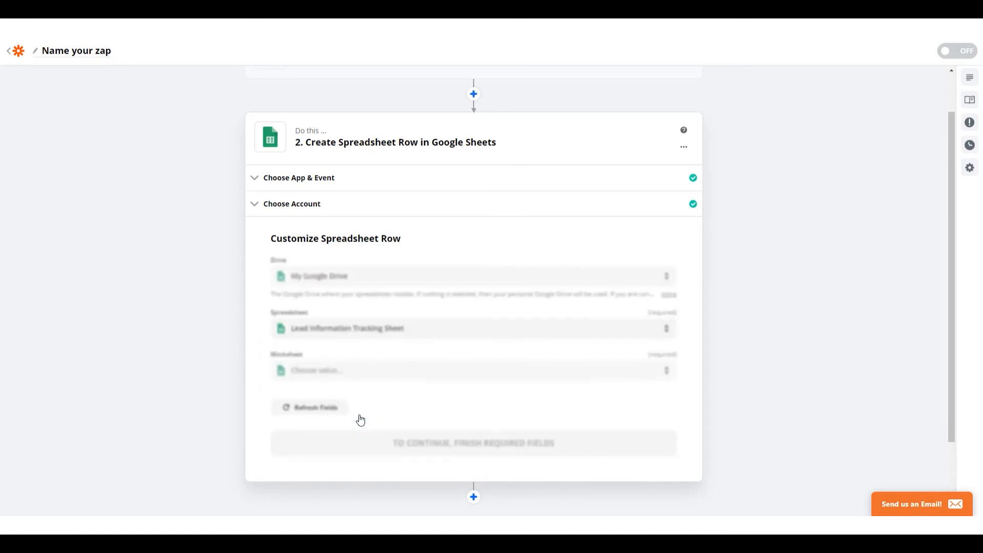
pyautogui.click(362, 375)
pyautogui.scroll(-2, 357, 389)
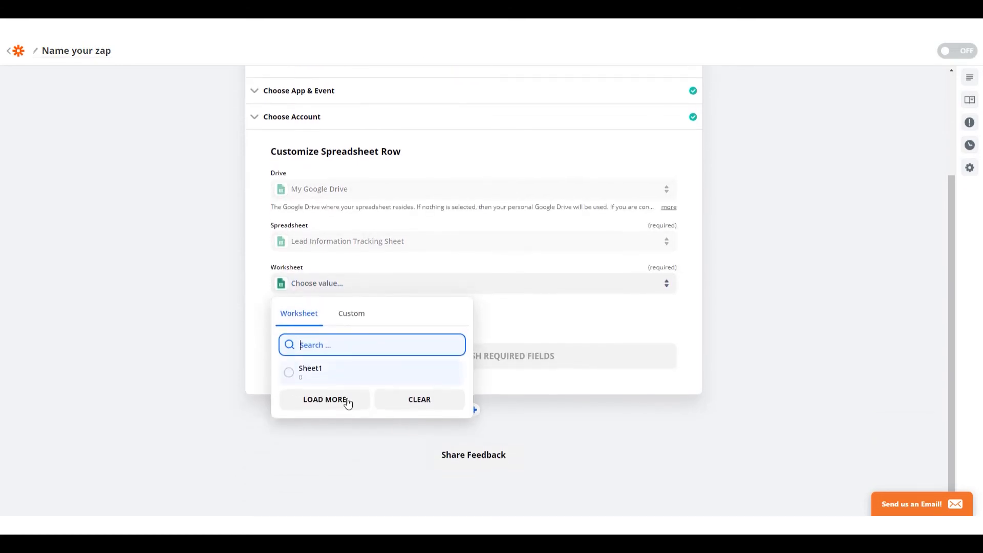
pyautogui.click(311, 369)
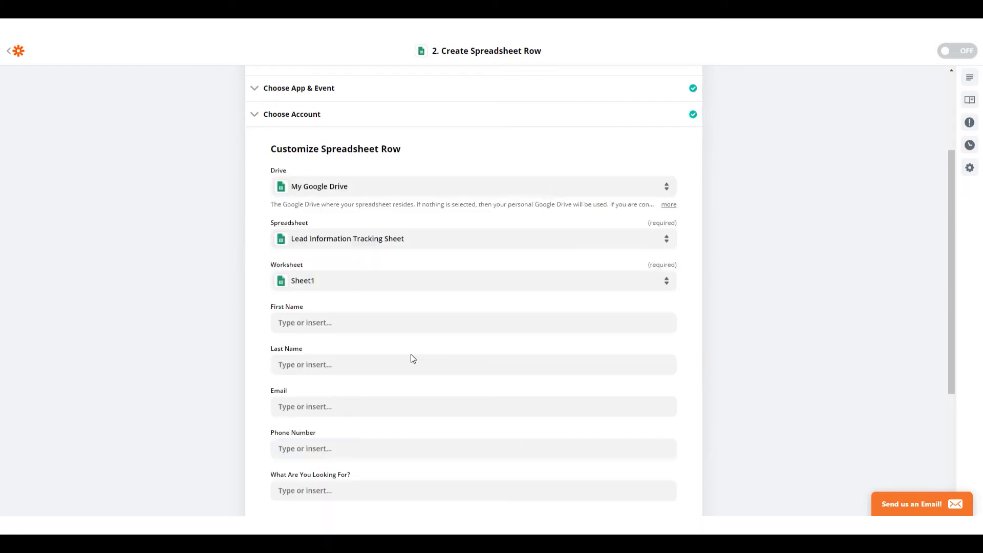
# Compare the Zap's spreadsheet row fields with the column headers in row 1 of the Lead Information Tracking Sheet
pyautogui.scroll(-2, 378, 340)
pyautogui.scroll(1, 383, 339)
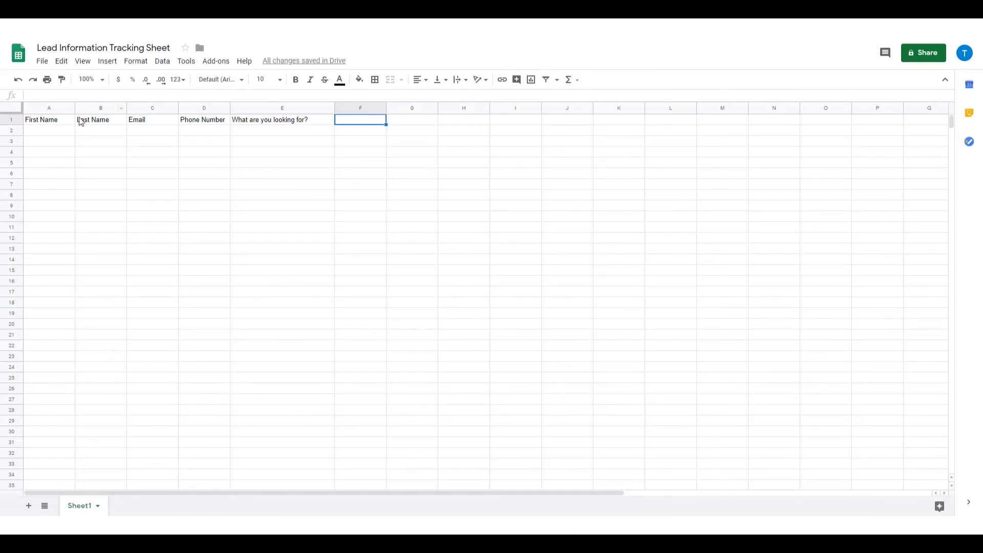
pyautogui.moveTo(59, 123); pyautogui.dragTo(237, 125)
pyautogui.click(284, 123)
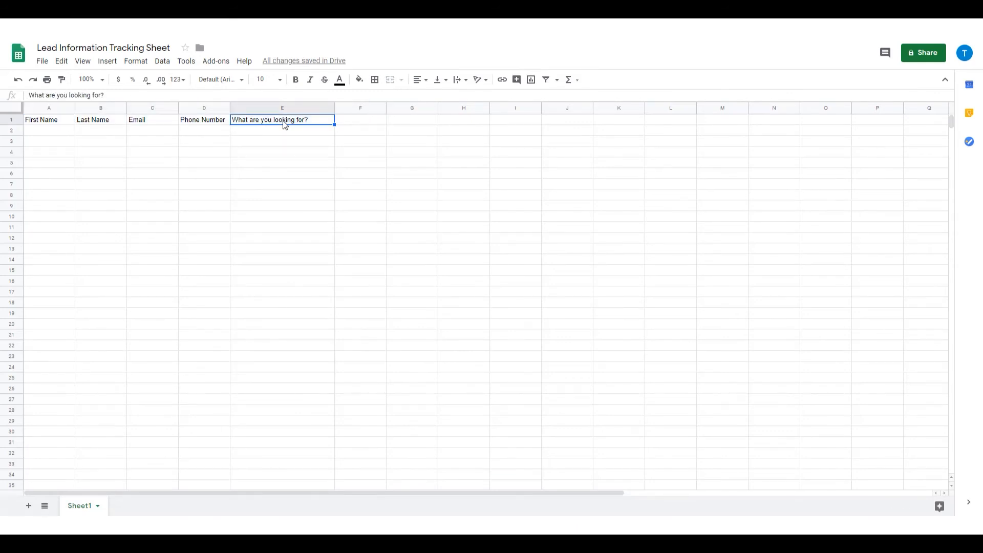
pyautogui.click(370, 123)
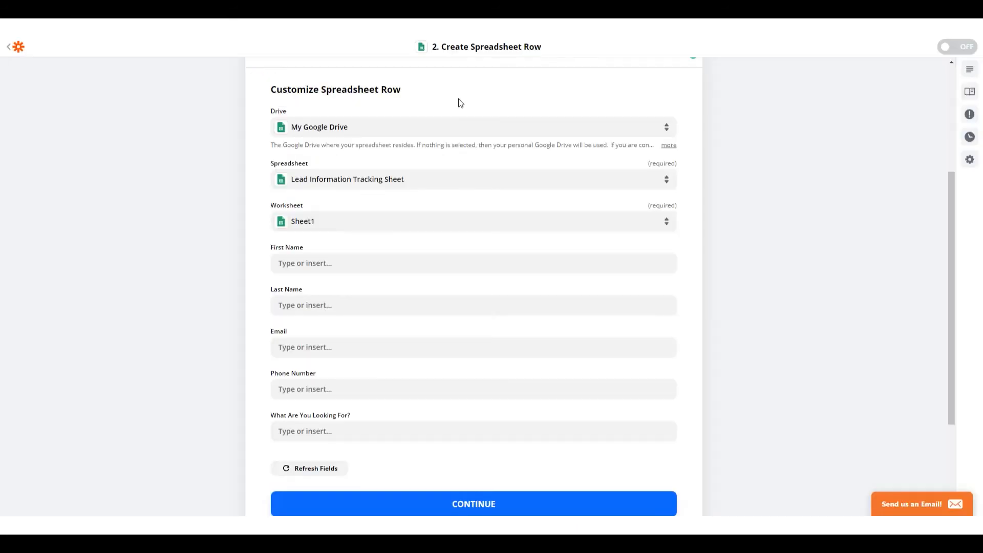
# Map the Catch Hook's First Name and Last Name values to the matching spreadsheet row fields
pyautogui.click(313, 263)
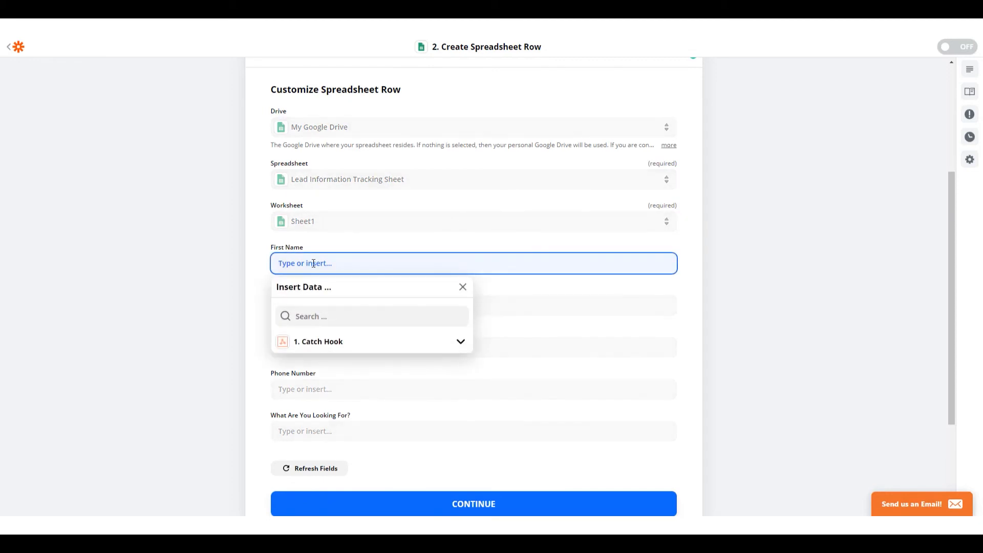
pyautogui.click(329, 341)
pyautogui.click(329, 385)
pyautogui.click(199, 321)
pyautogui.click(330, 314)
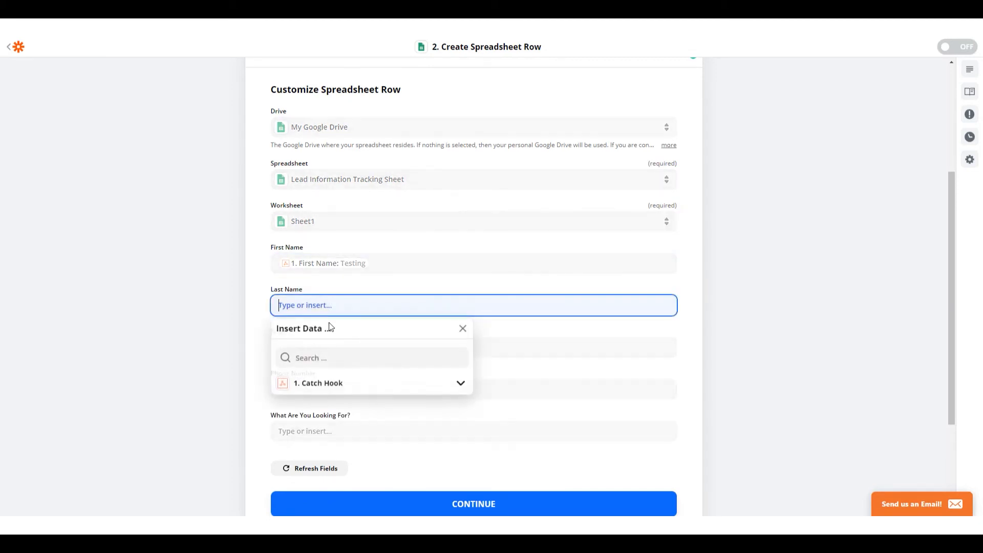
pyautogui.click(328, 383)
pyautogui.click(325, 441)
pyautogui.click(203, 395)
# Map the Catch Hook's Email value to the spreadsheet row's Email field
pyautogui.click(337, 346)
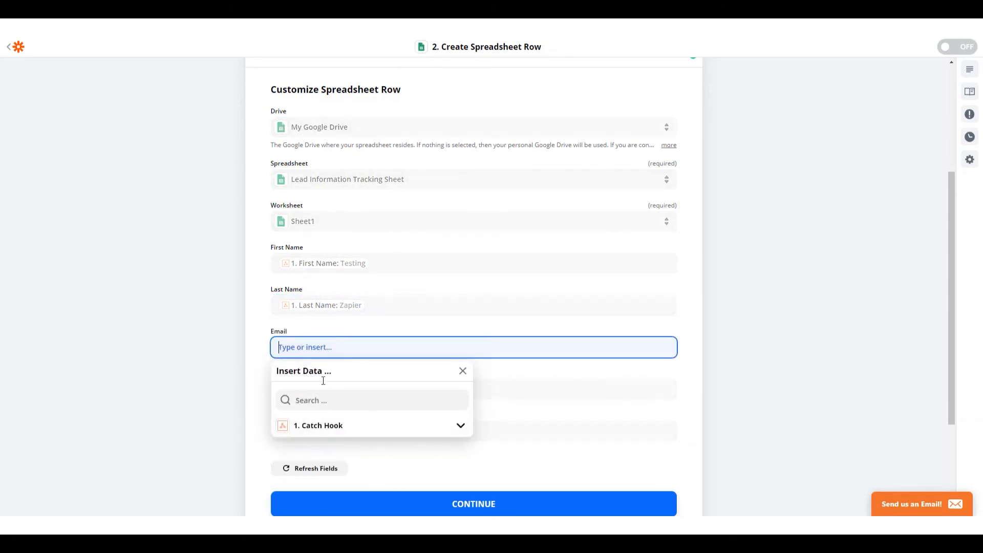
pyautogui.click(323, 425)
pyautogui.click(322, 449)
pyautogui.click(187, 372)
# Map the Catch Hook's Phone value from the full option list to the Phone Number field
pyautogui.scroll(-2, 397, 265)
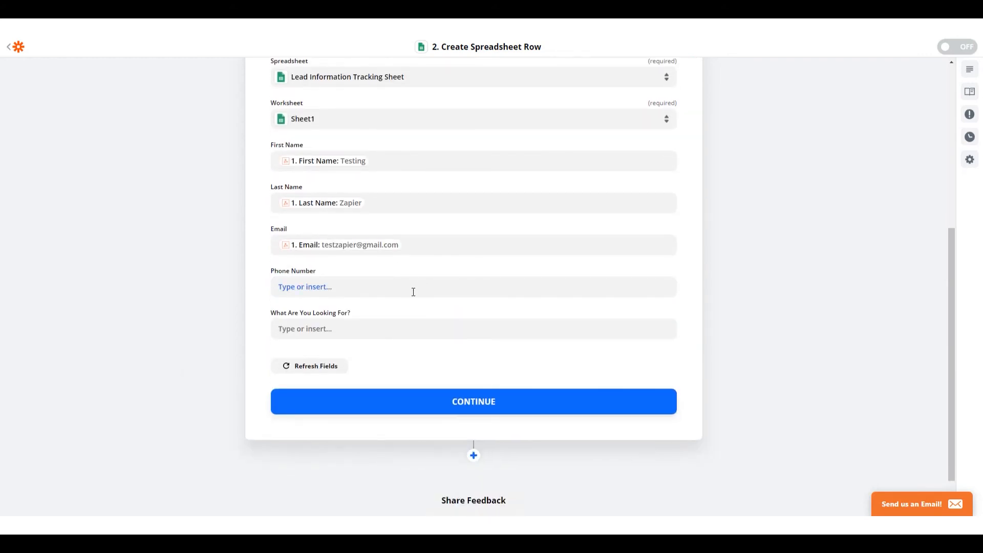
pyautogui.click(399, 284)
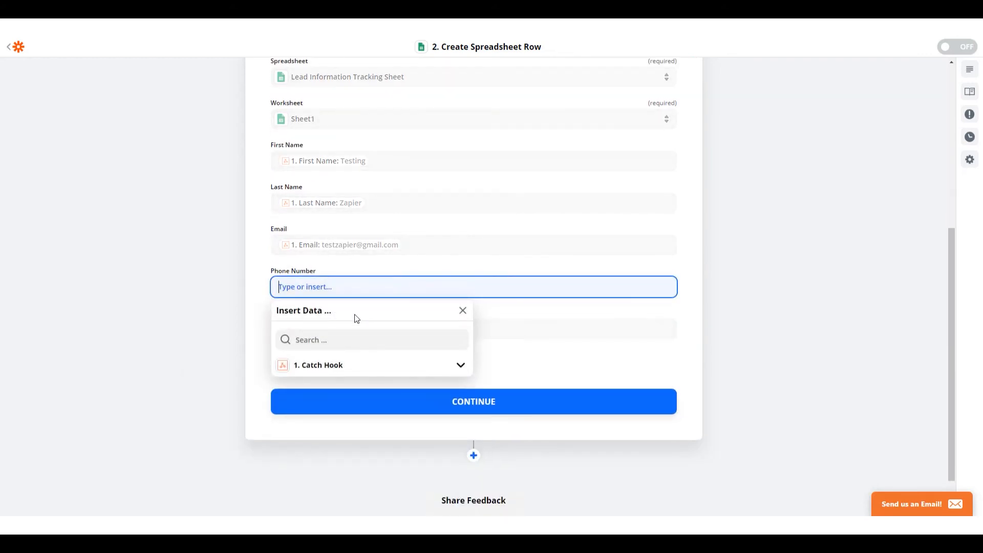
pyautogui.click(345, 365)
pyautogui.scroll(-1, 333, 377)
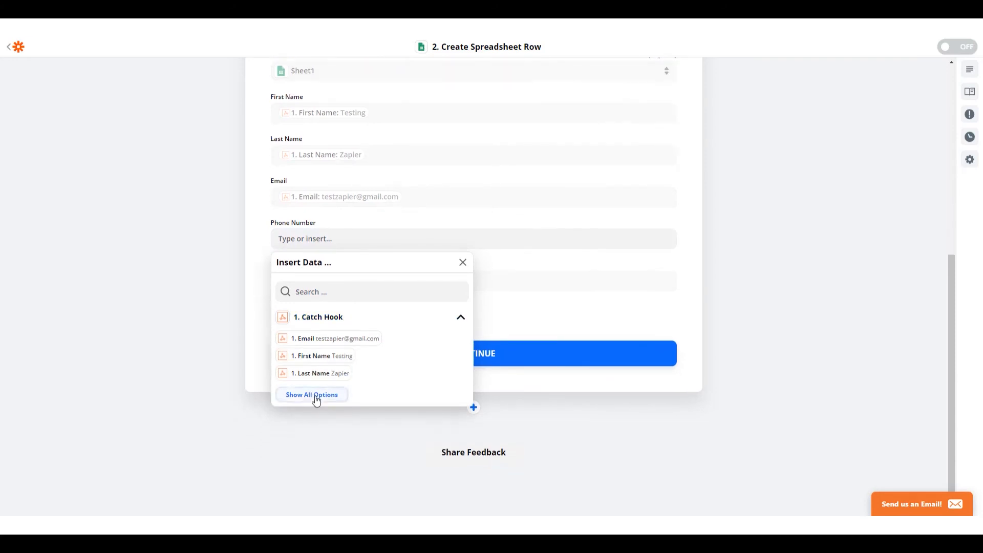
pyautogui.click(317, 394)
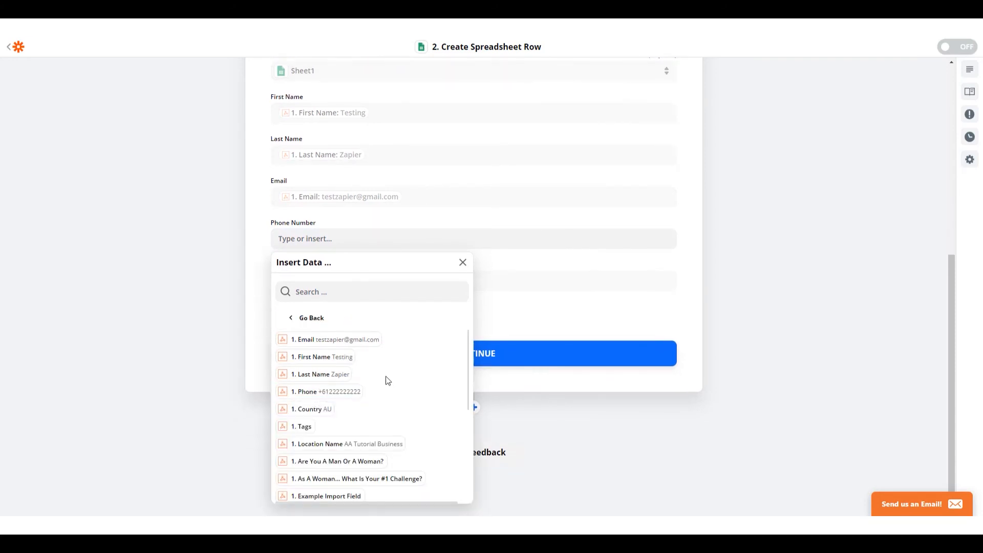
pyautogui.click(350, 392)
pyautogui.click(556, 297)
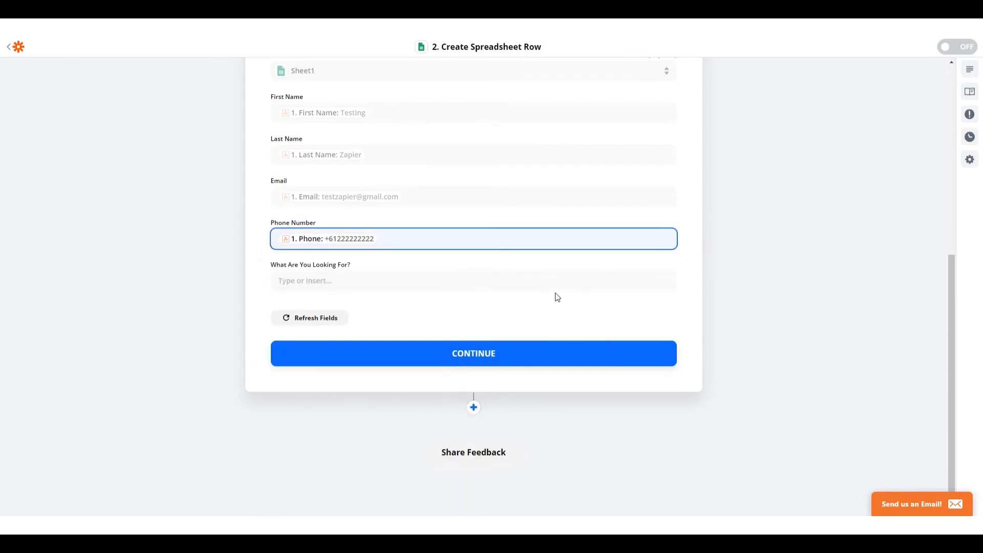
# Map the Catch Hook's What Are You Looking For? answer to the field of the same name and continue
pyautogui.click(342, 282)
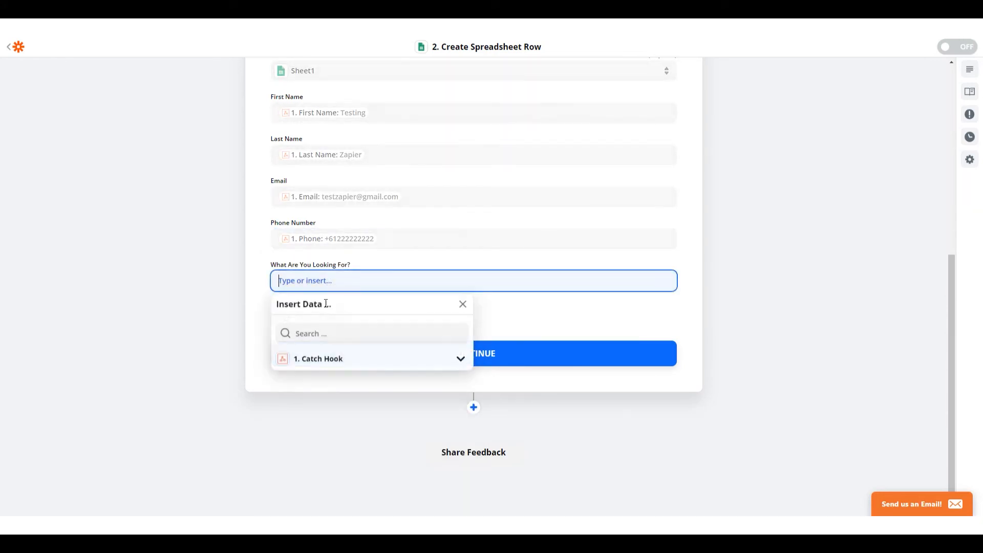
pyautogui.click(316, 358)
pyautogui.click(322, 437)
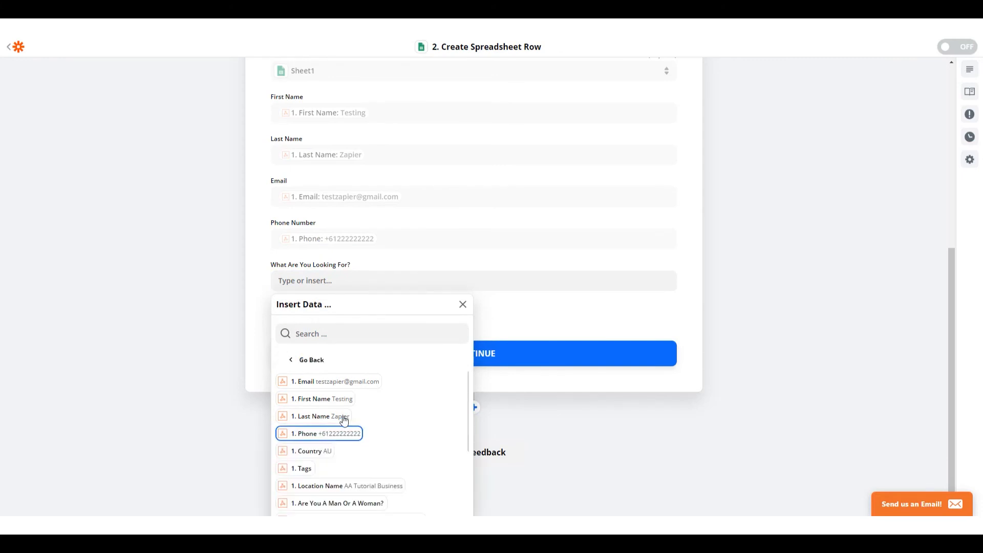
pyautogui.scroll(-2, 361, 385)
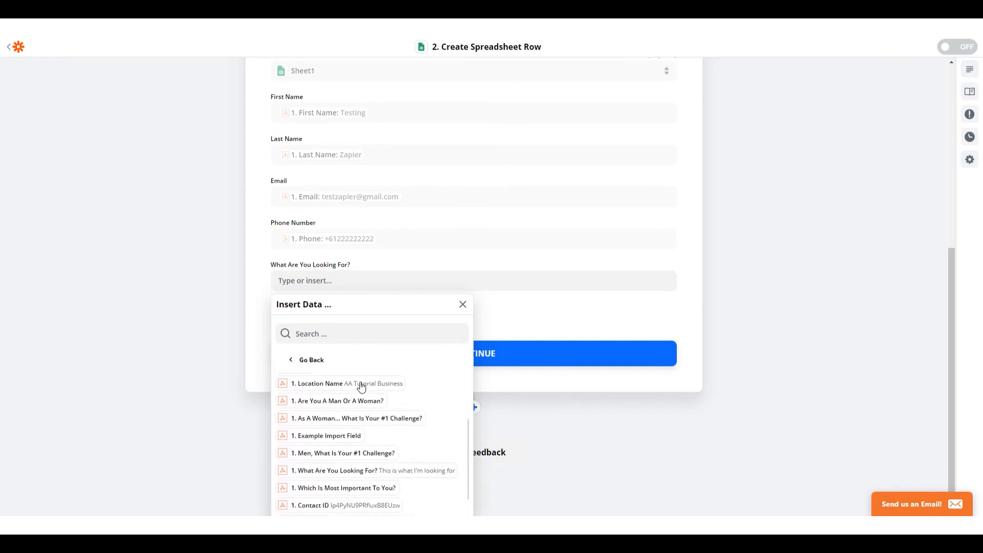
pyautogui.click(385, 471)
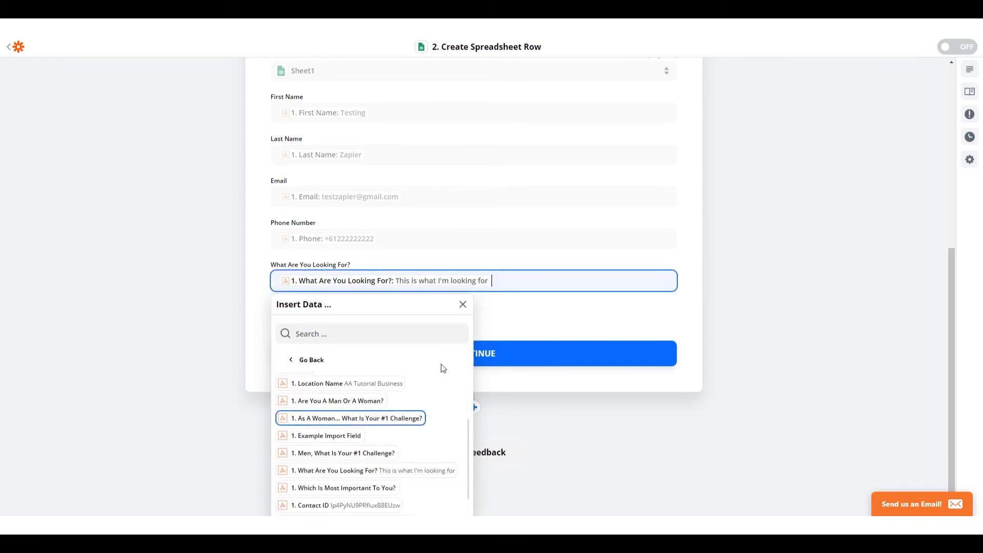
pyautogui.click(541, 314)
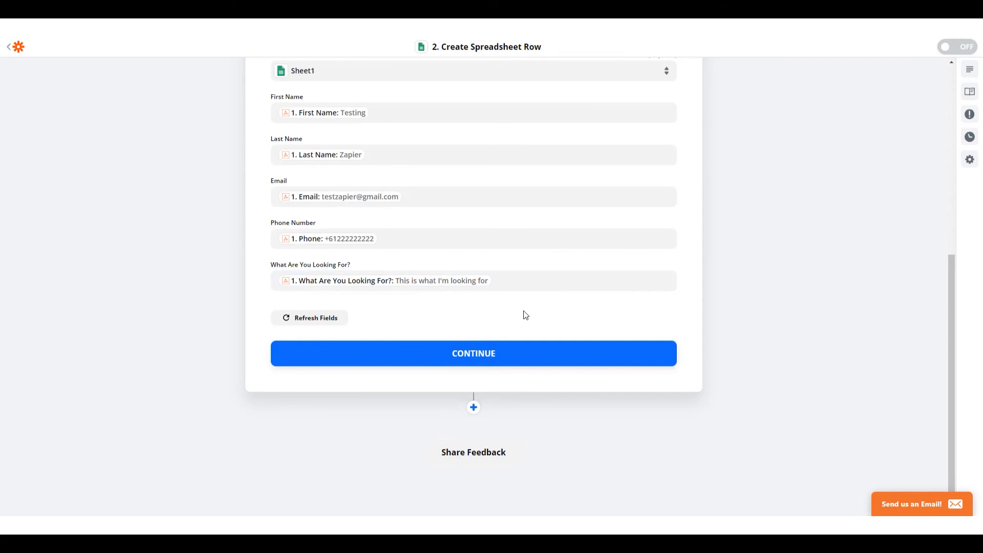
pyautogui.click(532, 360)
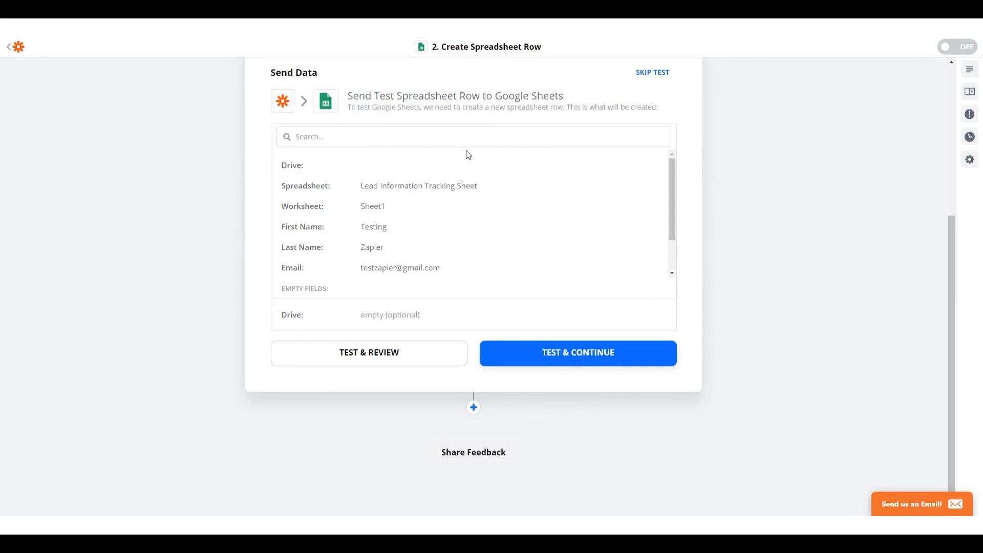
# Check row 2 of the Lead Information Tracking Sheet before sending test data, and return to the Zap
pyautogui.hotkey('ctrl', 'Tab')
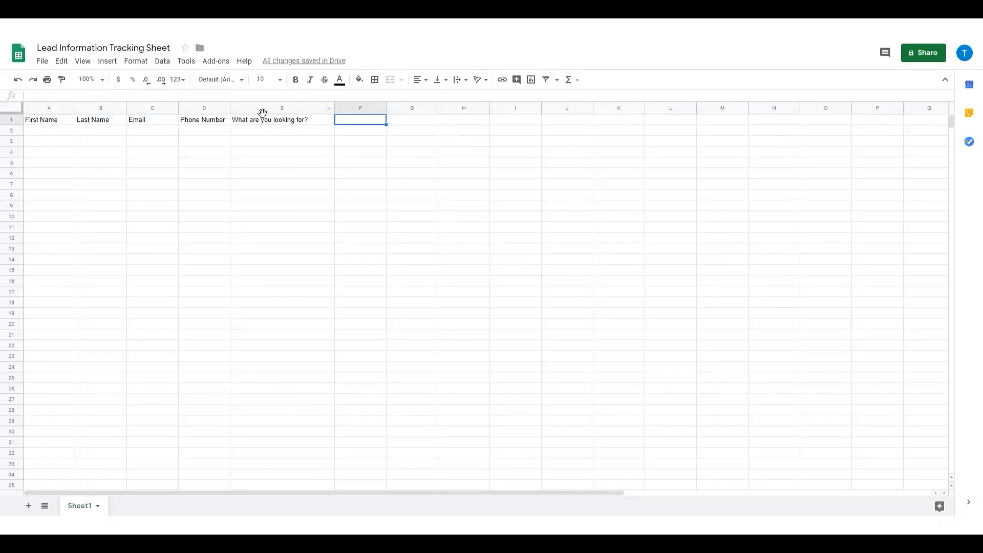
pyautogui.moveTo(46, 133); pyautogui.dragTo(322, 132)
pyautogui.click(364, 132)
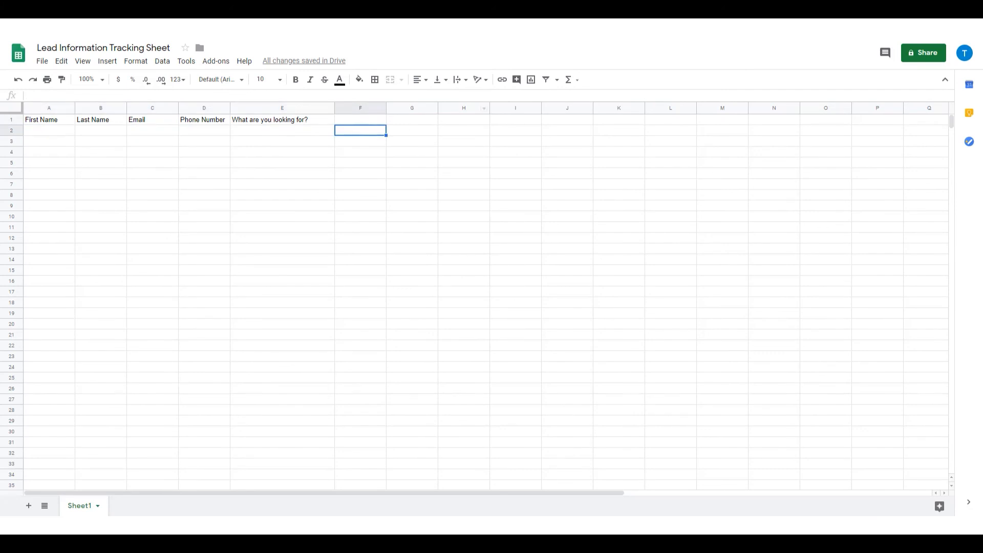
pyautogui.hotkey('ctrl', 'shift', 'Tab')
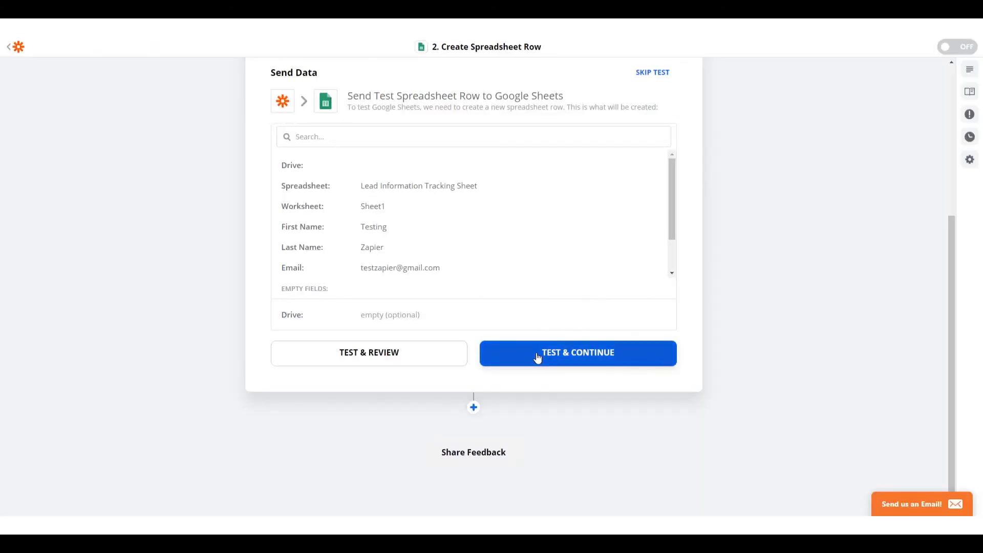
# Send a test spreadsheet row with the review option and check row 2 of the Lead Information Tracking Sheet
pyautogui.click(397, 357)
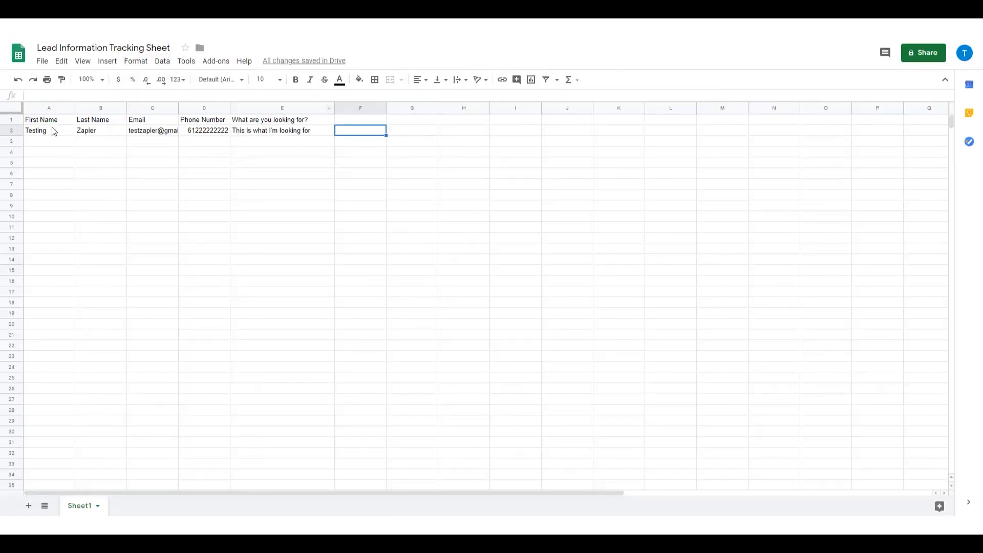
pyautogui.moveTo(53, 134); pyautogui.dragTo(268, 130)
pyautogui.click(316, 145)
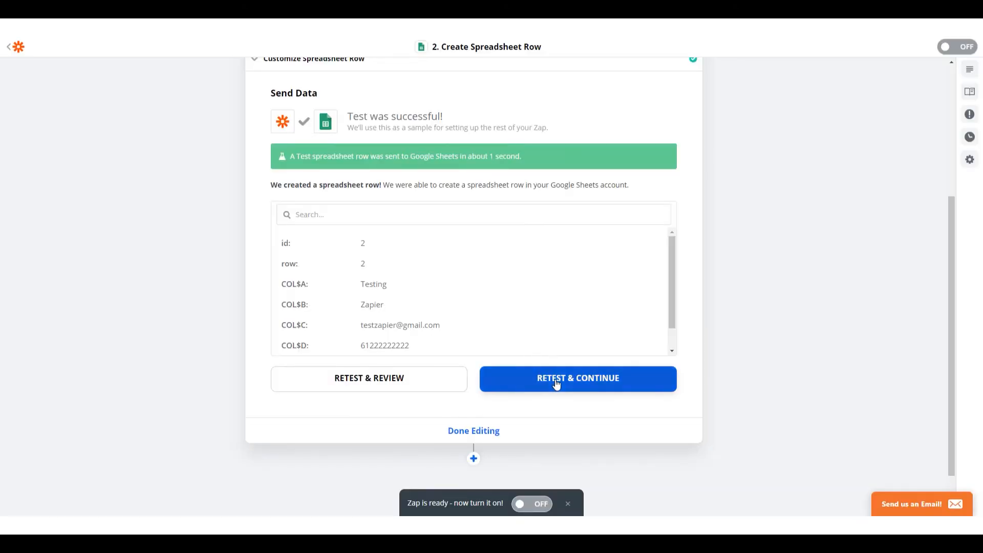
# Finish editing the Create Spreadsheet Row step and turn the Zap on
pyautogui.scroll(-1, 553, 382)
pyautogui.click(484, 384)
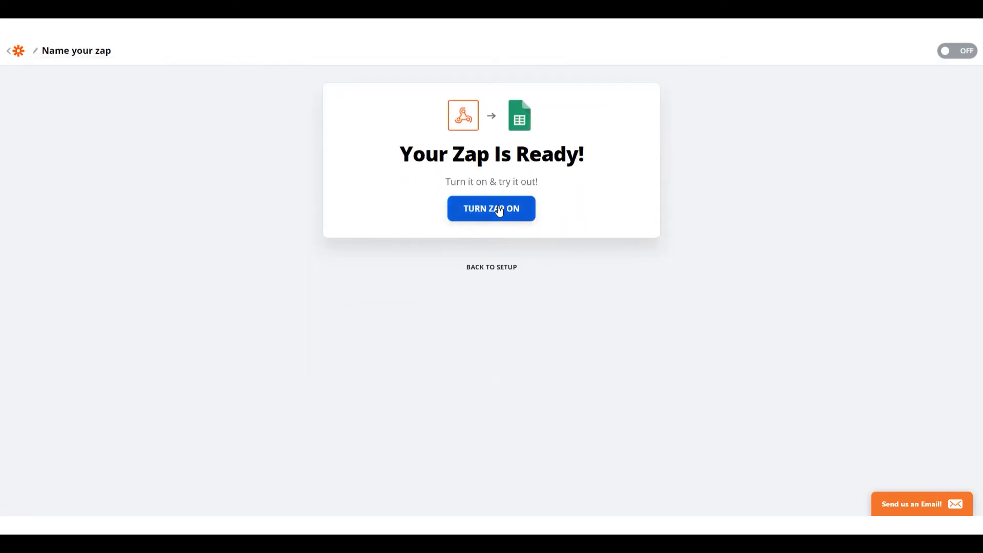
pyautogui.click(499, 211)
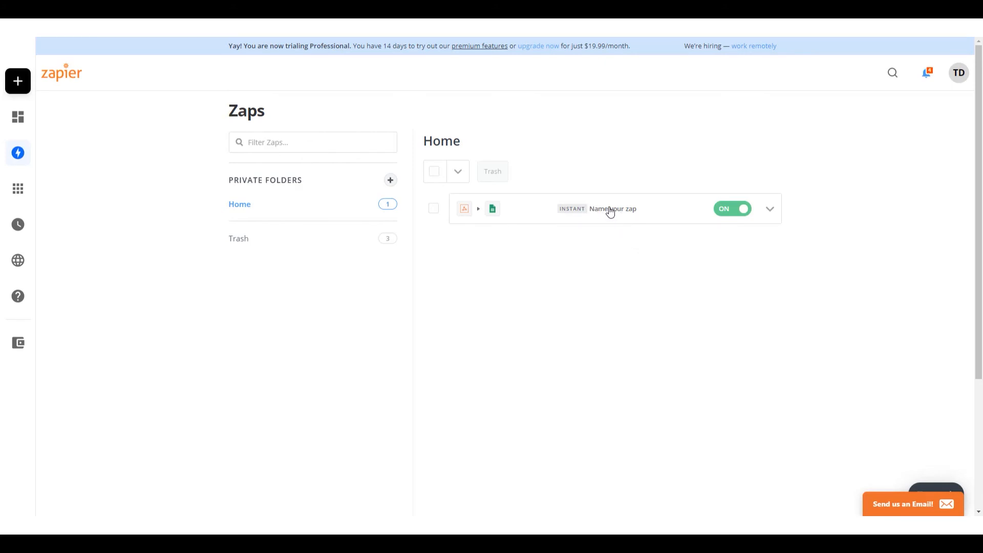
# Reopen the Zap from the Home folder and rename it "Testing a Form to Google Sheet Zap"
pyautogui.click(610, 210)
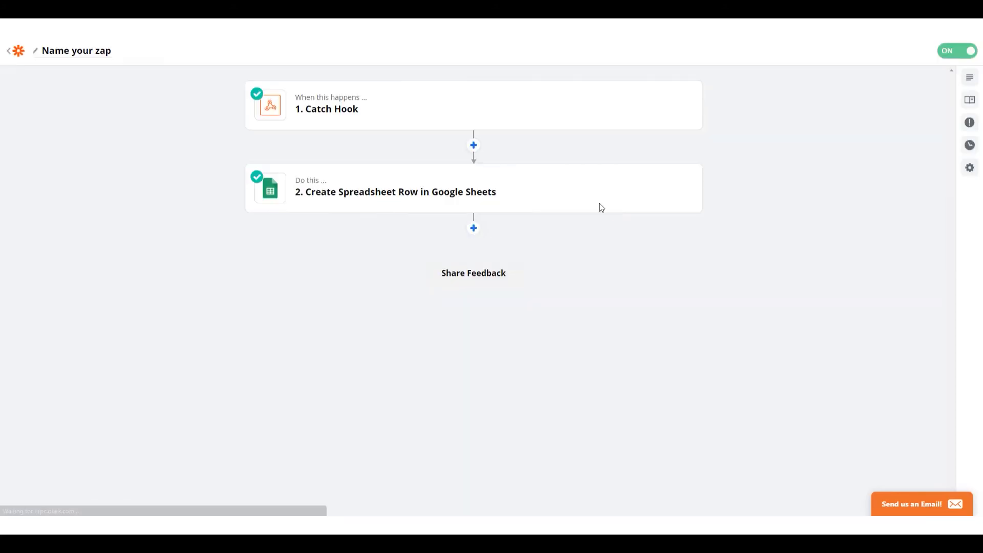
pyautogui.click(37, 54)
pyautogui.write('Testing')
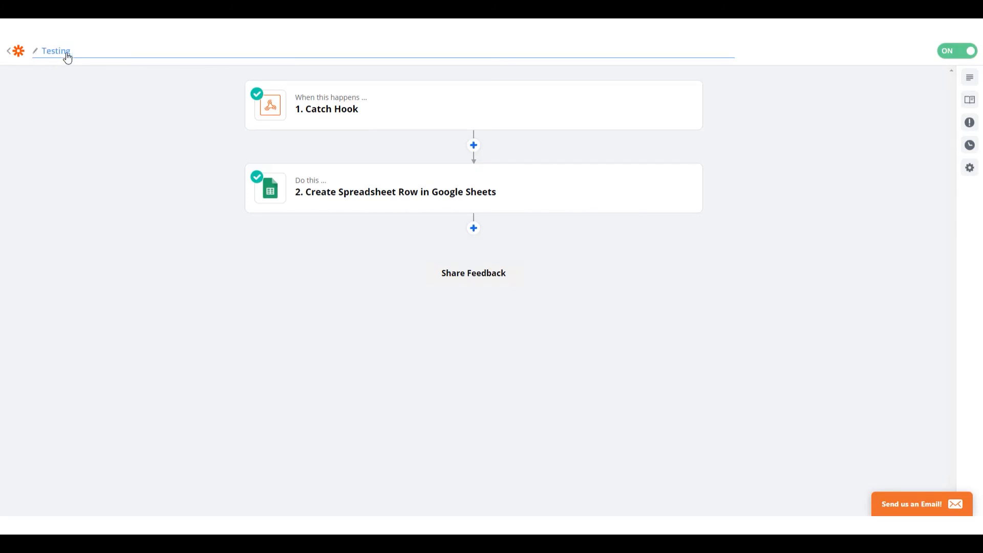
pyautogui.write(' a Form to Google Sheet Zap')
pyautogui.click(394, 281)
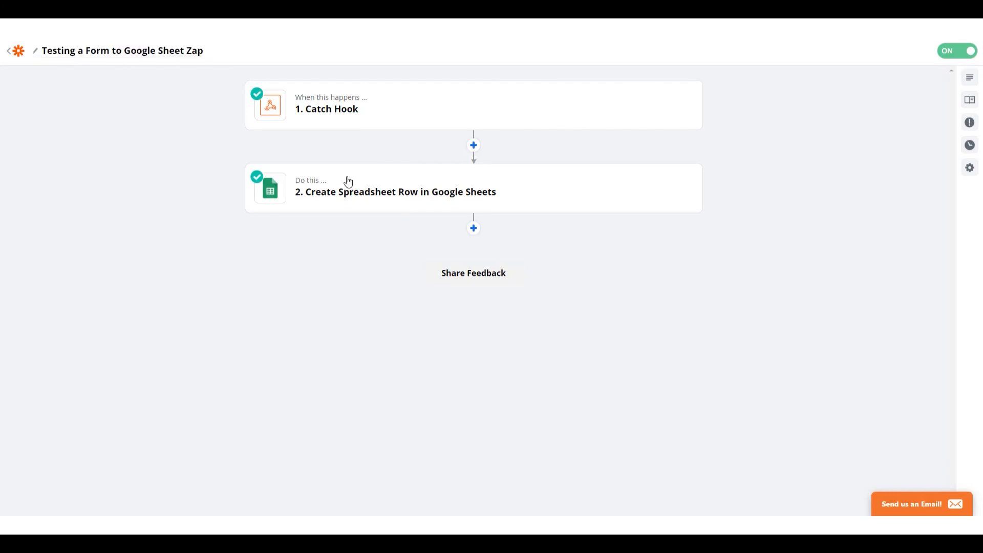
# Exit the Zap editor, switch to the CRM's Demonstration Funnel, and open the live Advanced Page Builder Mobile demo page's free ticket form
pyautogui.click(18, 51)
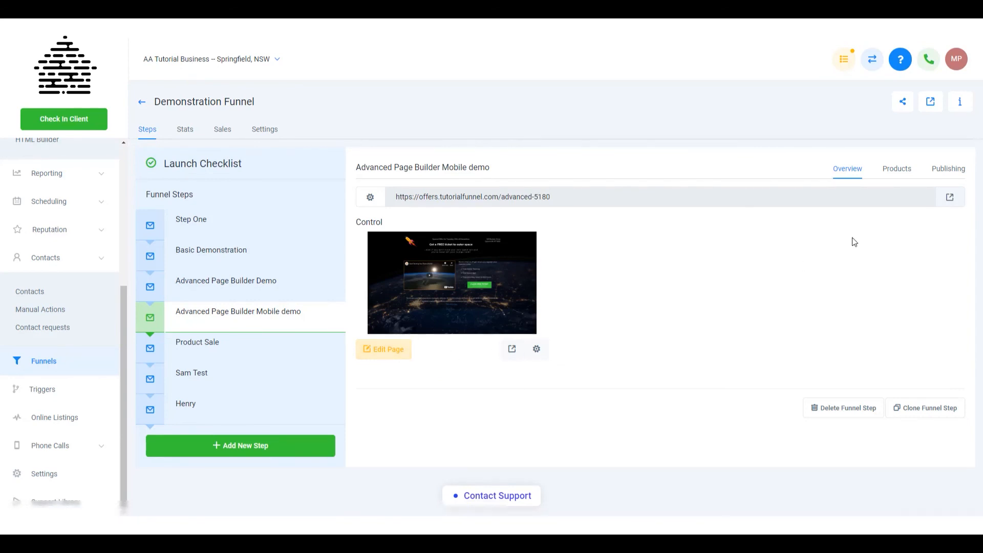
pyautogui.click(949, 197)
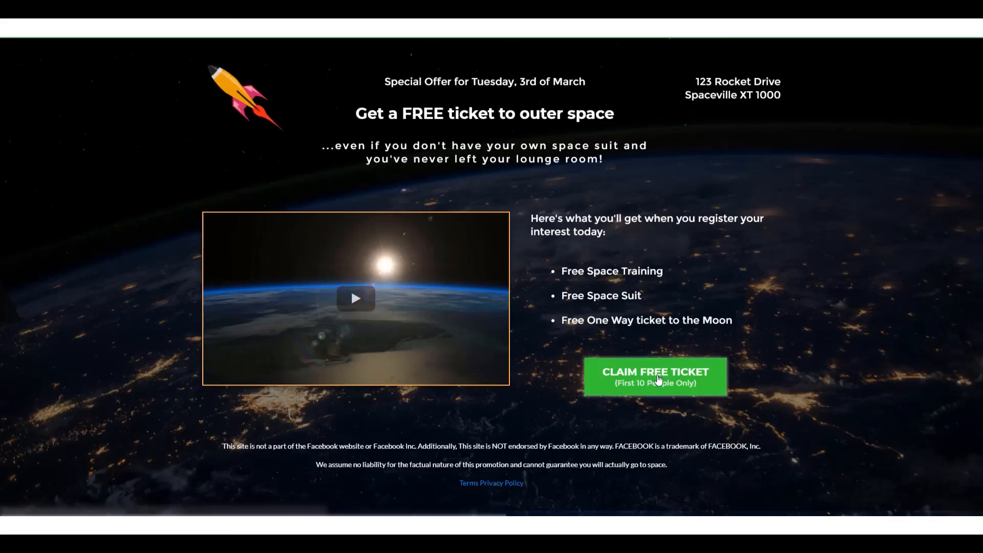
pyautogui.click(657, 377)
# Submit the form with the name "Second Test", the e-mail prefixed with "second", a new phone number, and the message "This is the second test"
pyautogui.tripleClick(383, 169)
pyautogui.write('S')
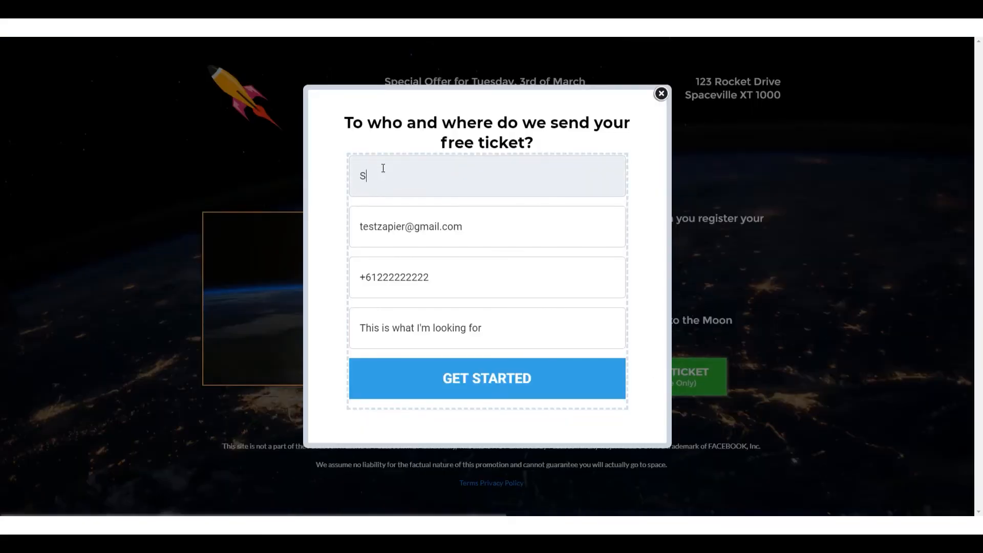
pyautogui.write('econd Test')
pyautogui.press('BackSpace')
pyautogui.press('BackSpace')
pyautogui.write('st')
pyautogui.press('Tab')
pyautogui.press('Home')
pyautogui.write('second')
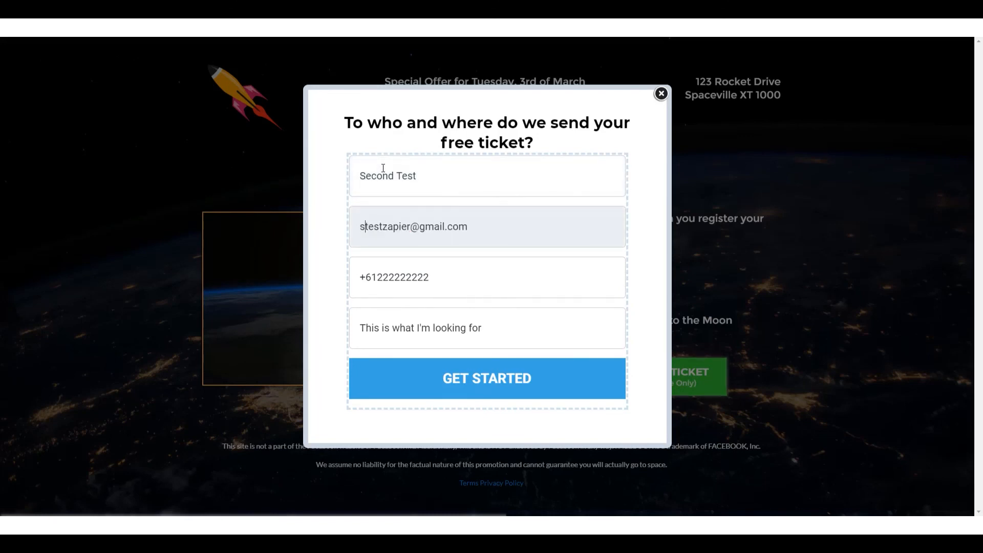
pyautogui.click(520, 383)
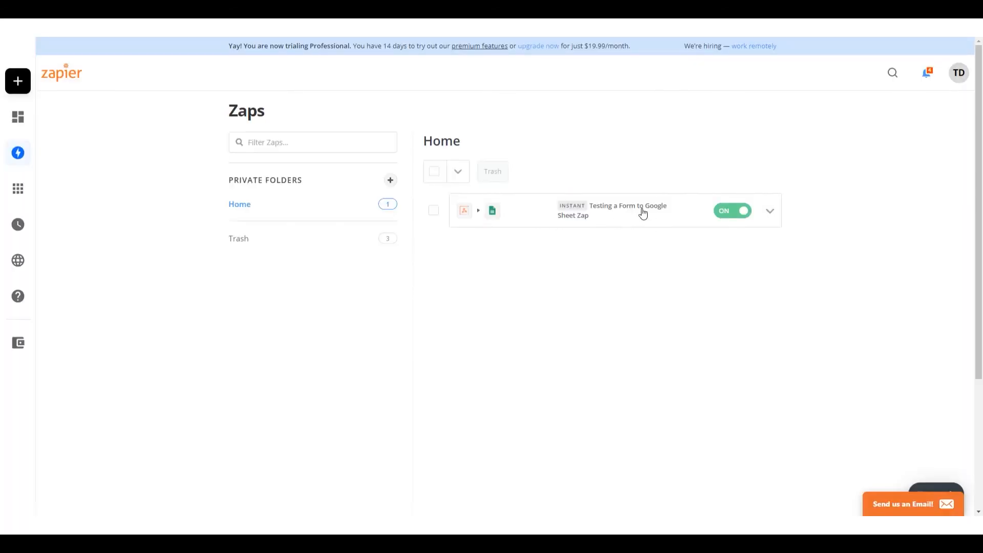
# View the task history of "Testing a Form to Google Sheet Zap" and check the Lead Information Tracking Sheet for the second test lead
pyautogui.click(770, 211)
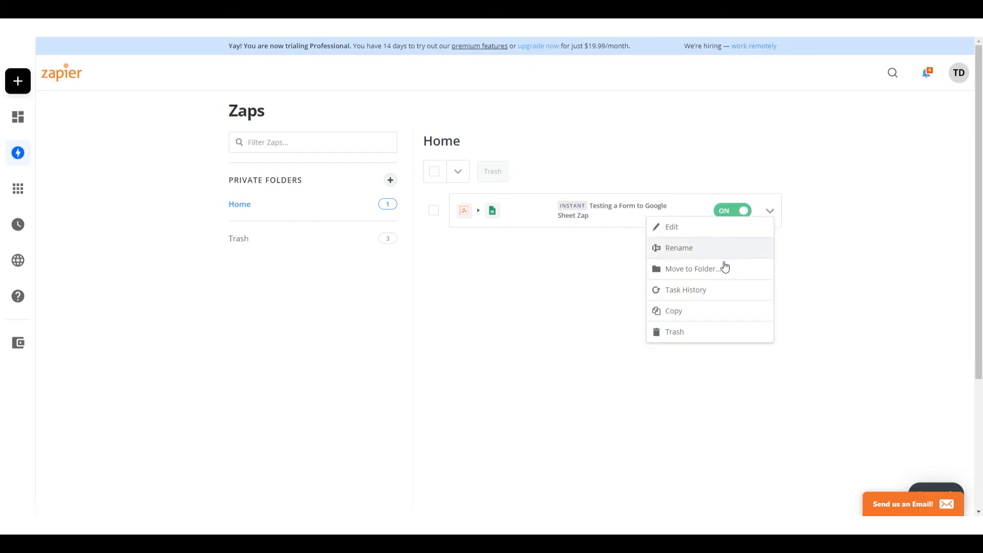
pyautogui.click(691, 291)
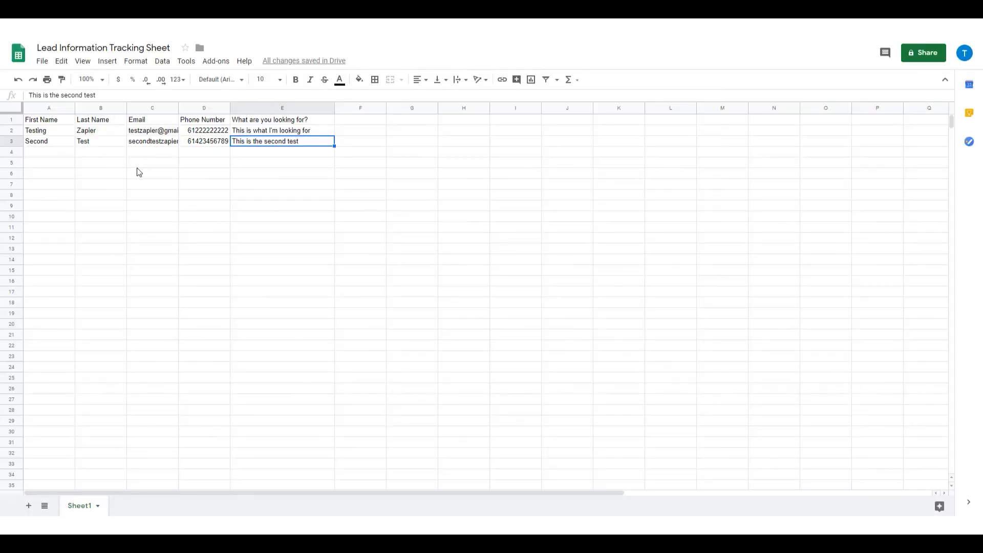
pyautogui.click(138, 164)
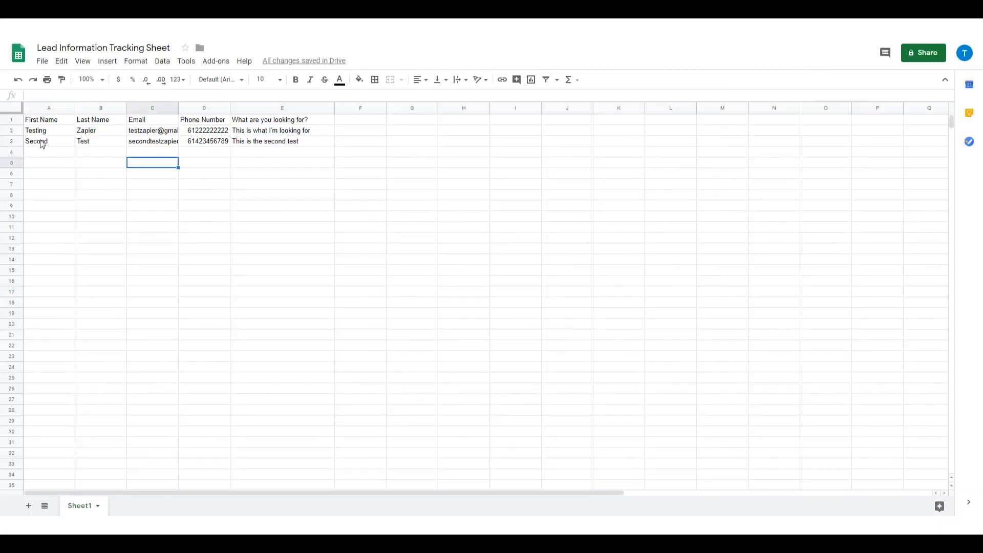